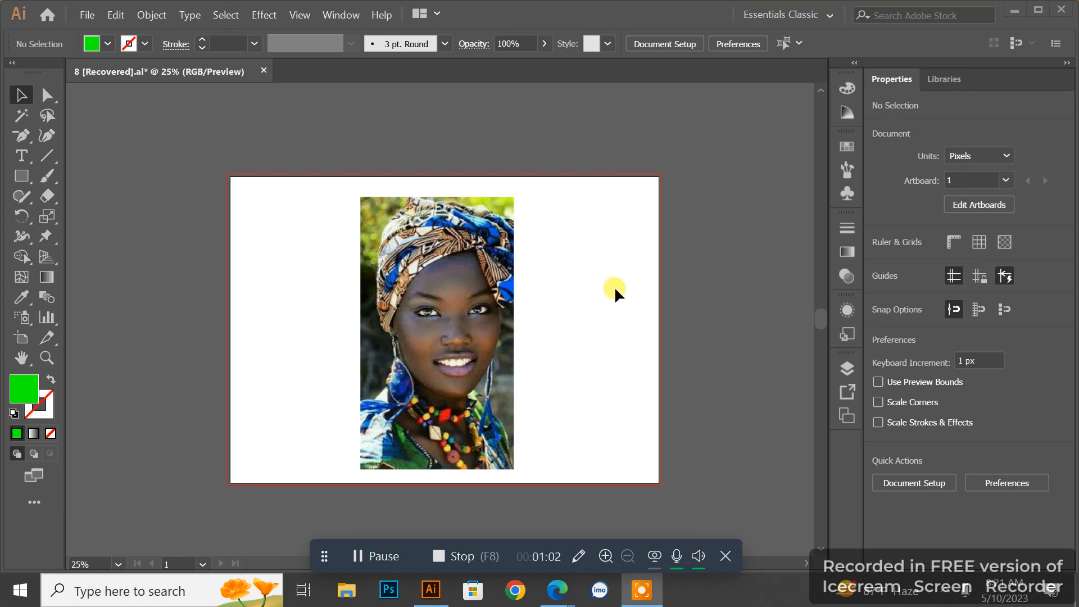
Set the fill color to magenta, hex DD26C7
double_click(23, 389)
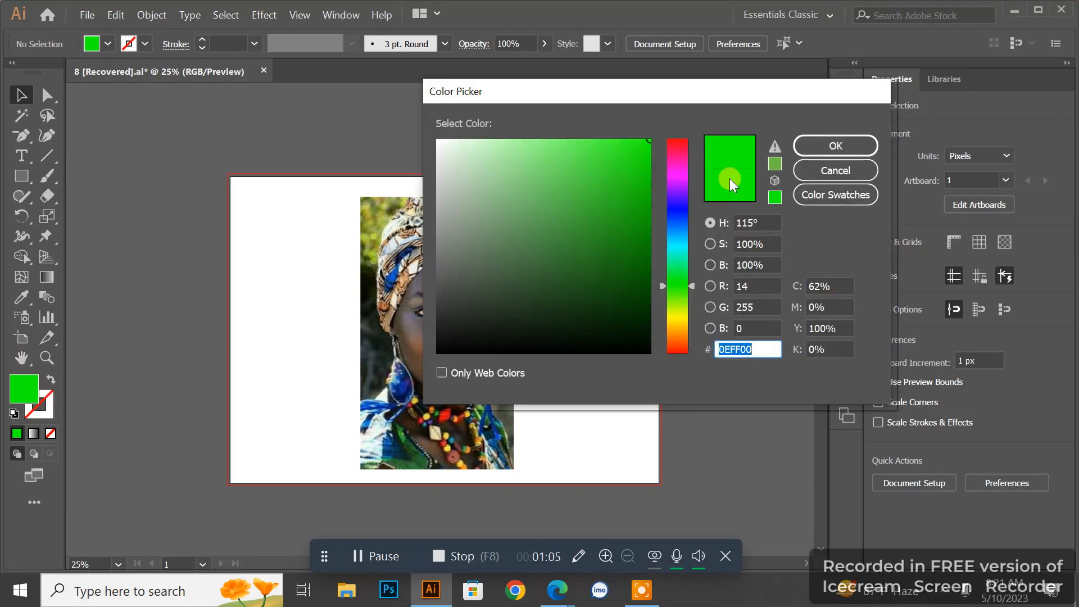
click(683, 170)
click(614, 165)
click(851, 144)
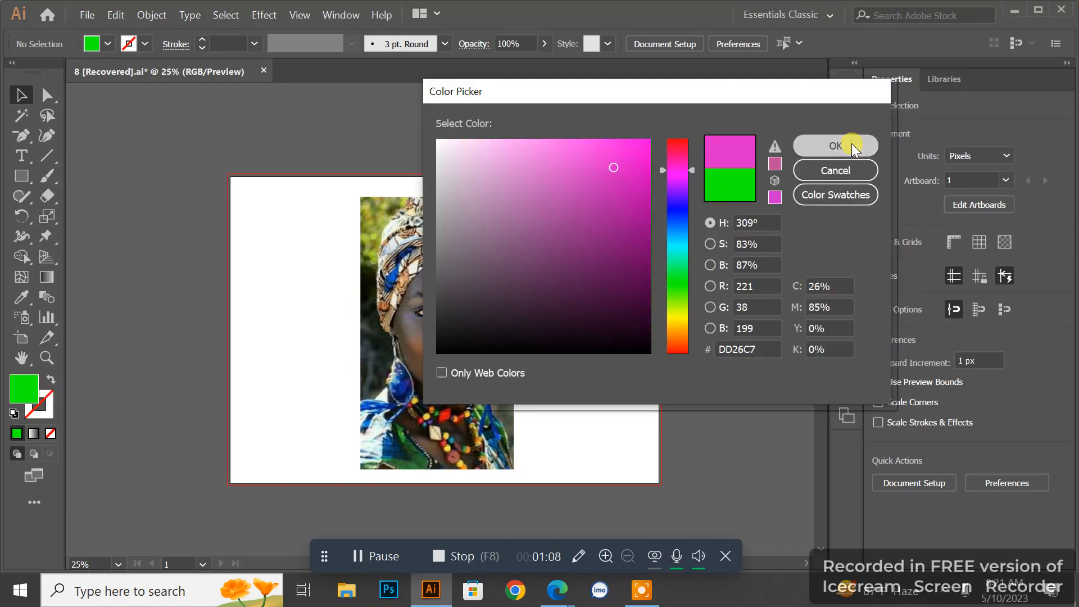
Draw a magenta rectangle about 507 by 889 px covering the portrait photo
click(22, 176)
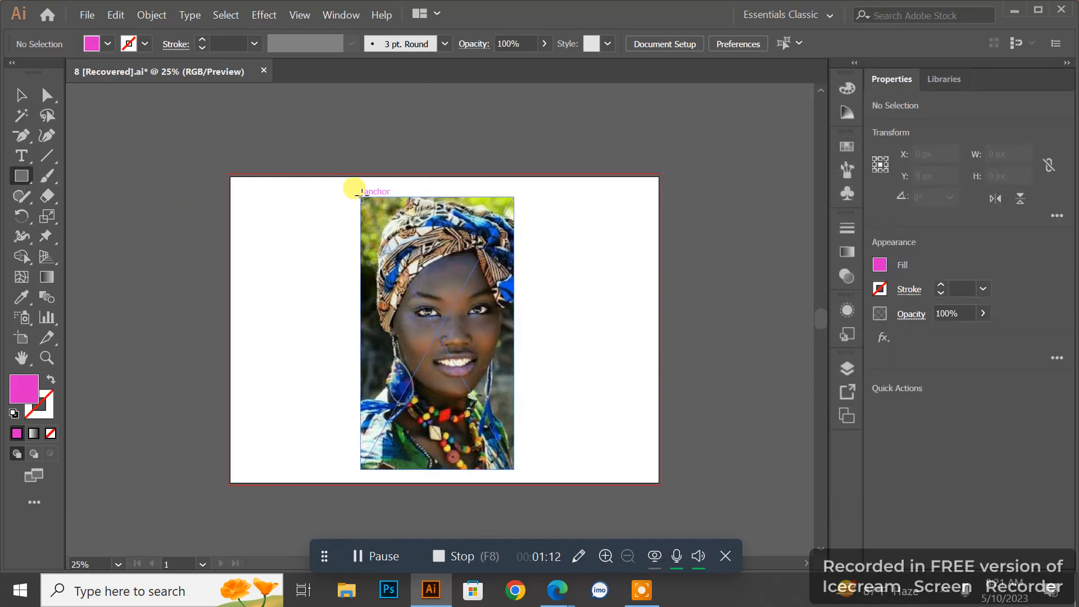
drag(360, 197, 516, 468)
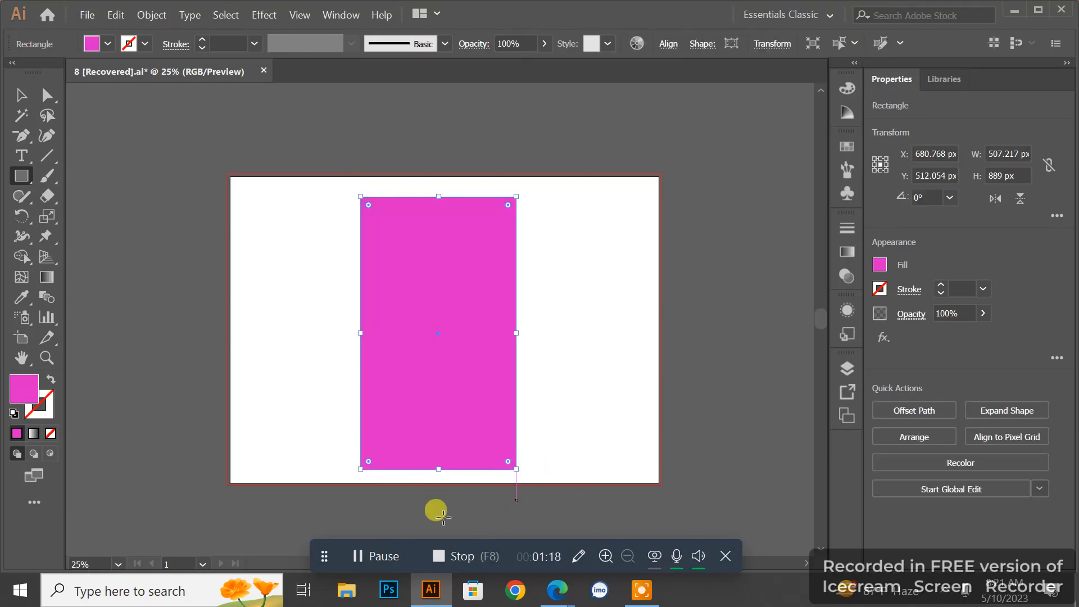
click(21, 96)
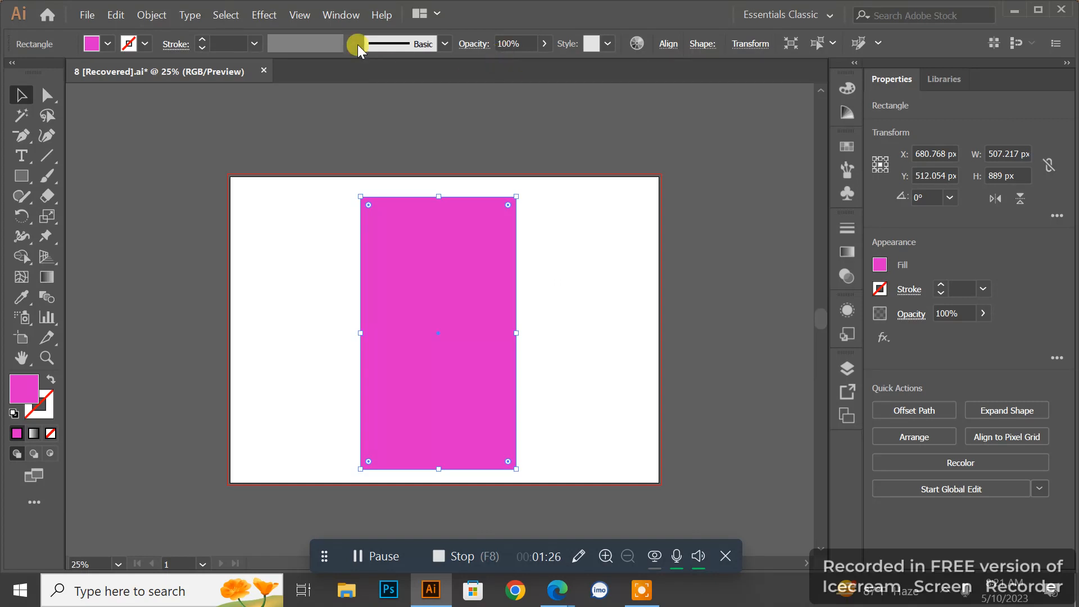
Set the magenta rectangle's blending mode to Soft Light in the Transparency settings
click(341, 16)
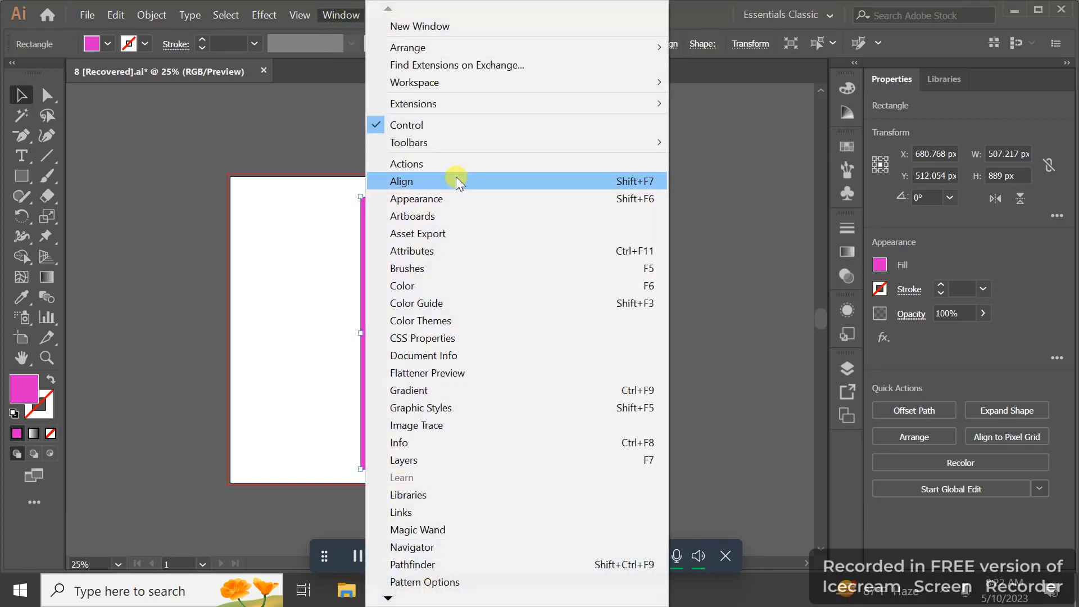
click(495, 392)
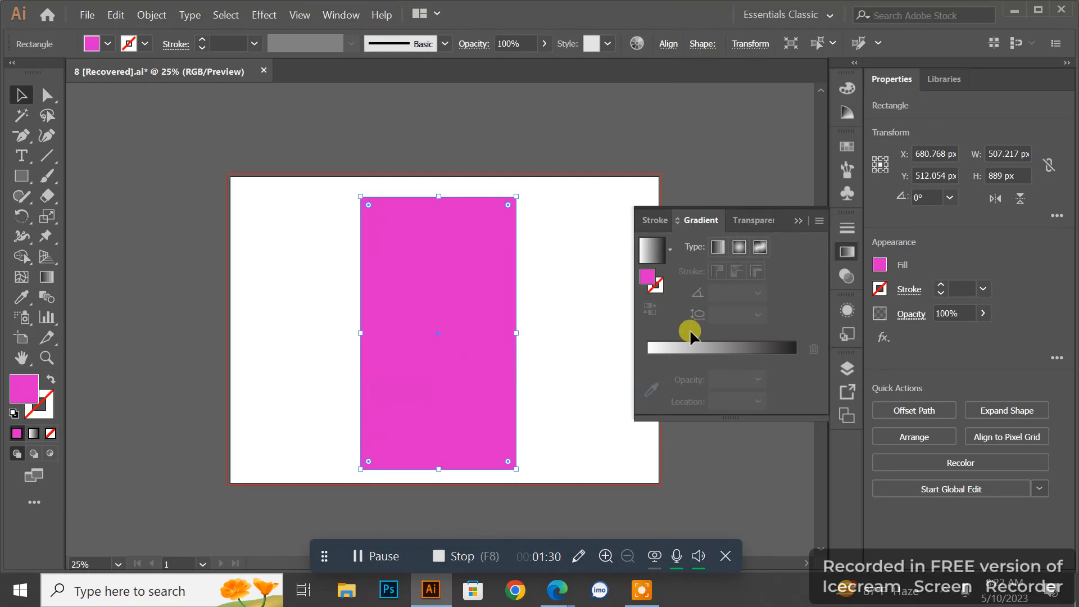
click(760, 224)
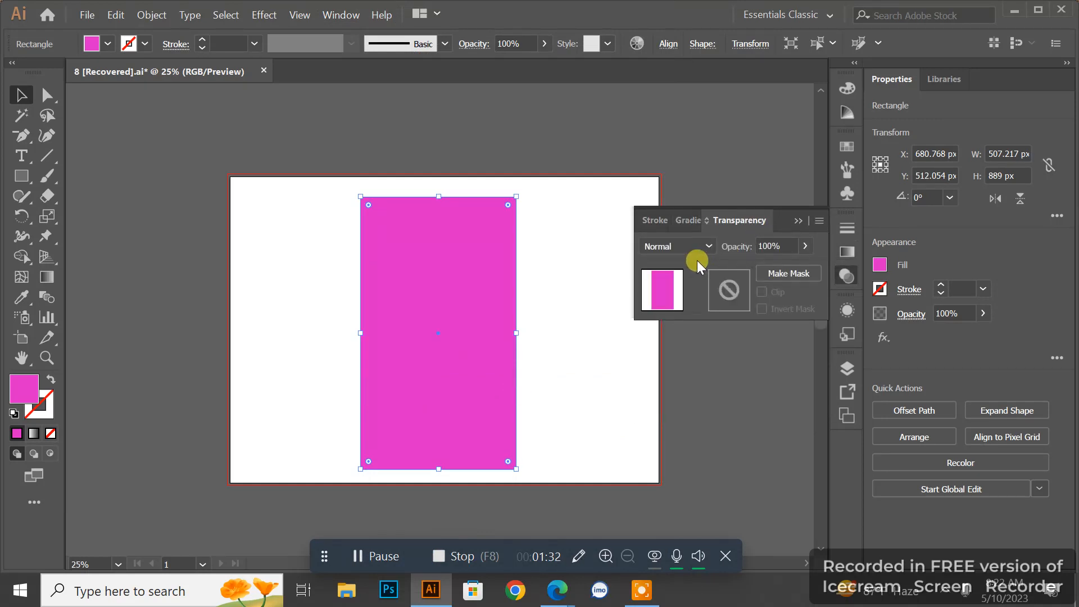
click(711, 247)
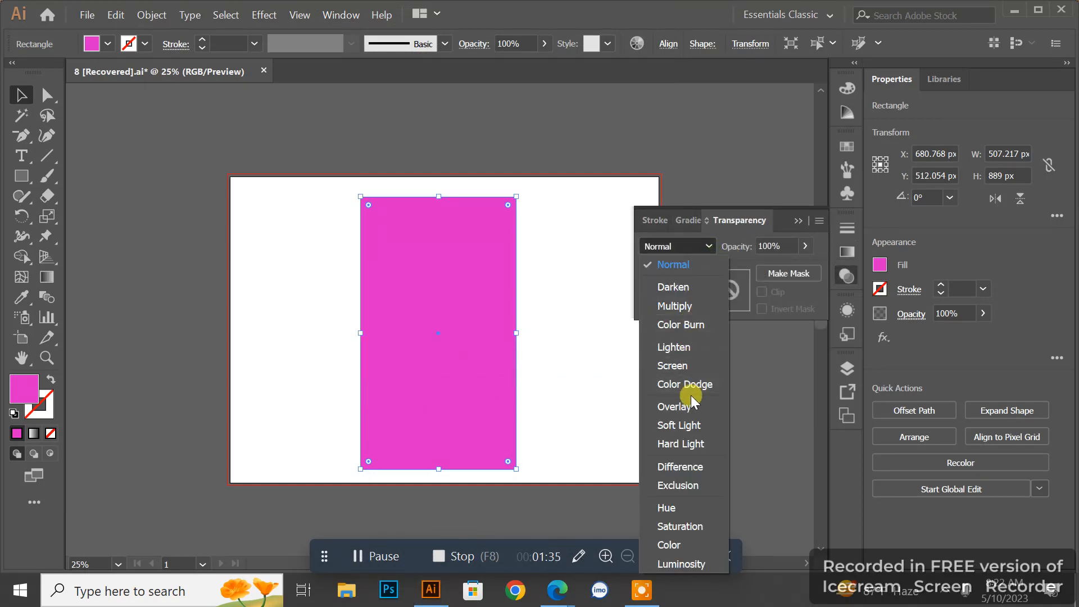
click(690, 426)
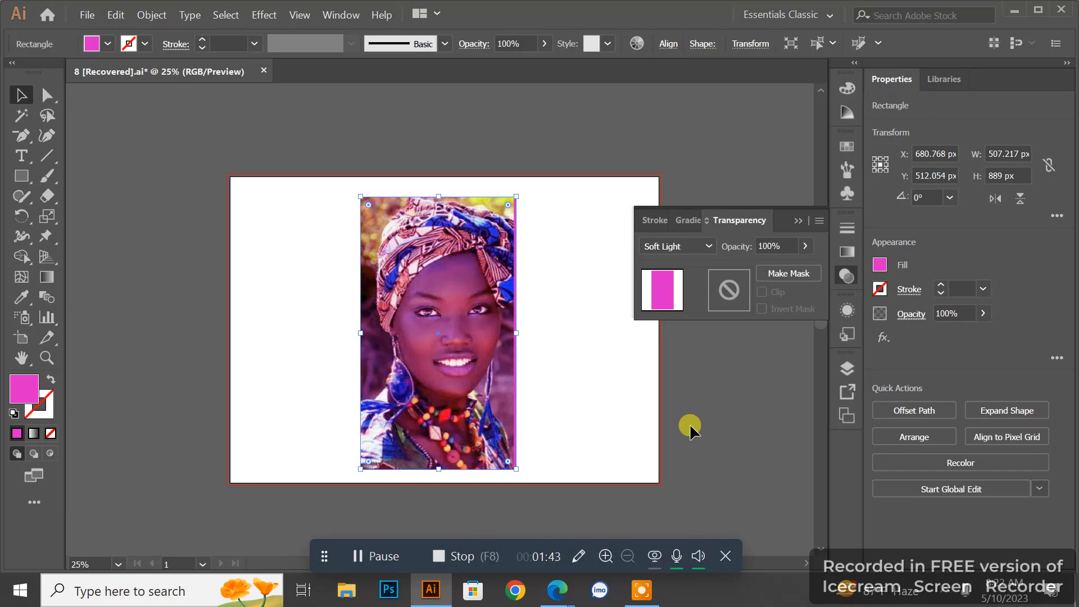
Lower the magenta overlay's opacity to 50% and deselect it
click(789, 246)
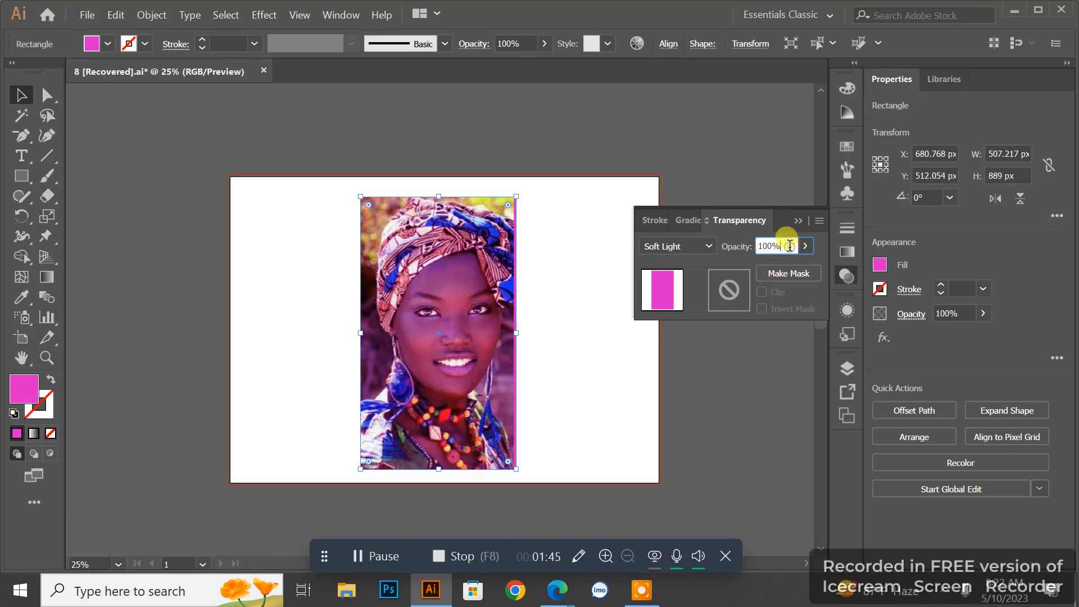
key(Down)
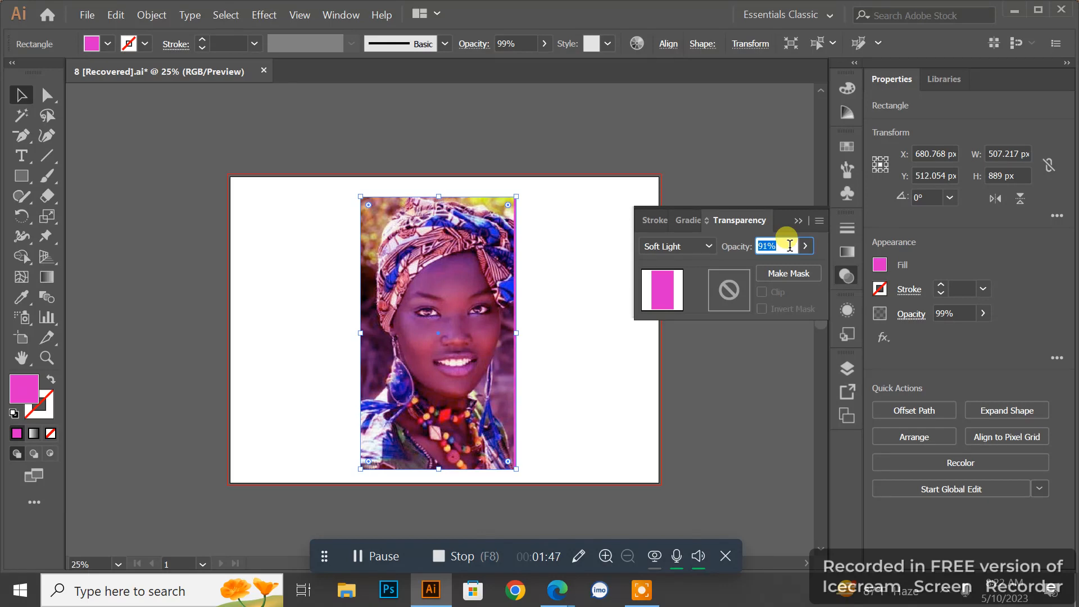
text(76)
key(Return)
key(Down)
key(Down)
key(Down)
key(Down)
key(Down)
key(Down)
key(Down)
key(Down)
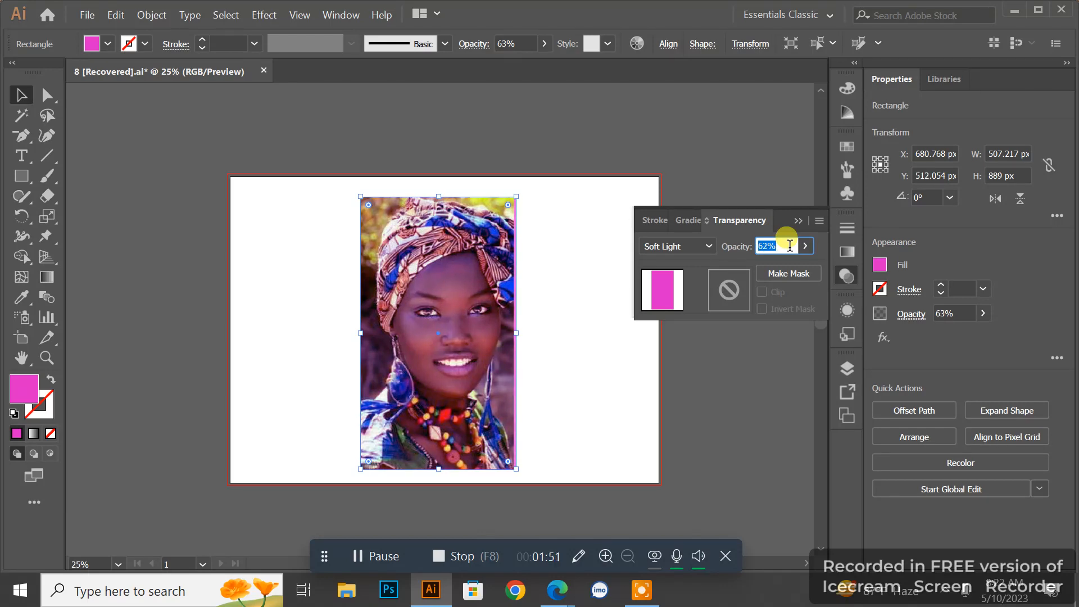
key(Down)
key(Down)
key(Down)
key(Down)
key(Down)
key(Down)
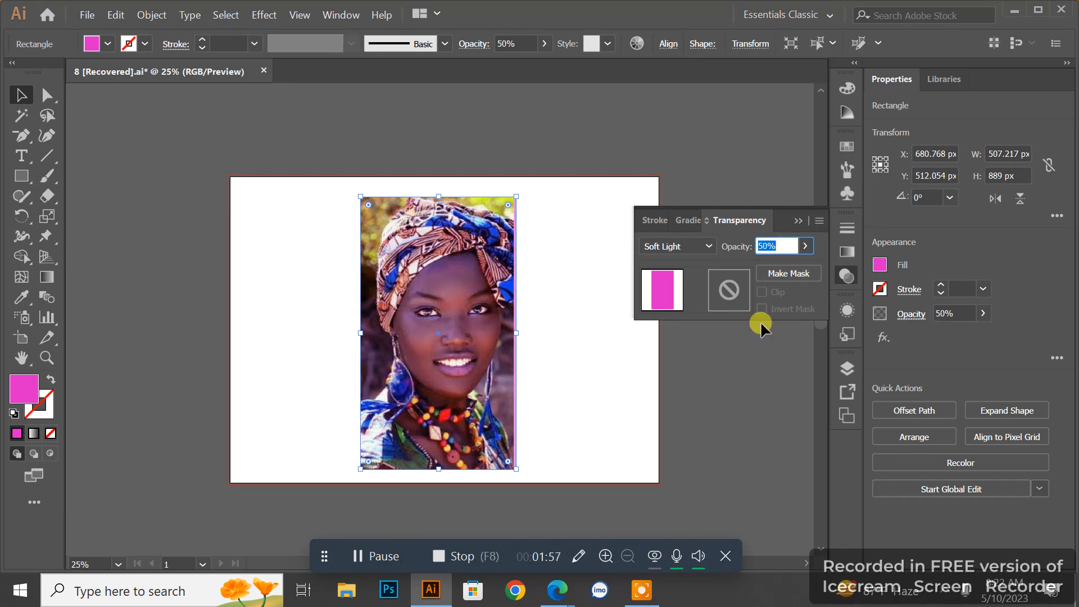
click(702, 427)
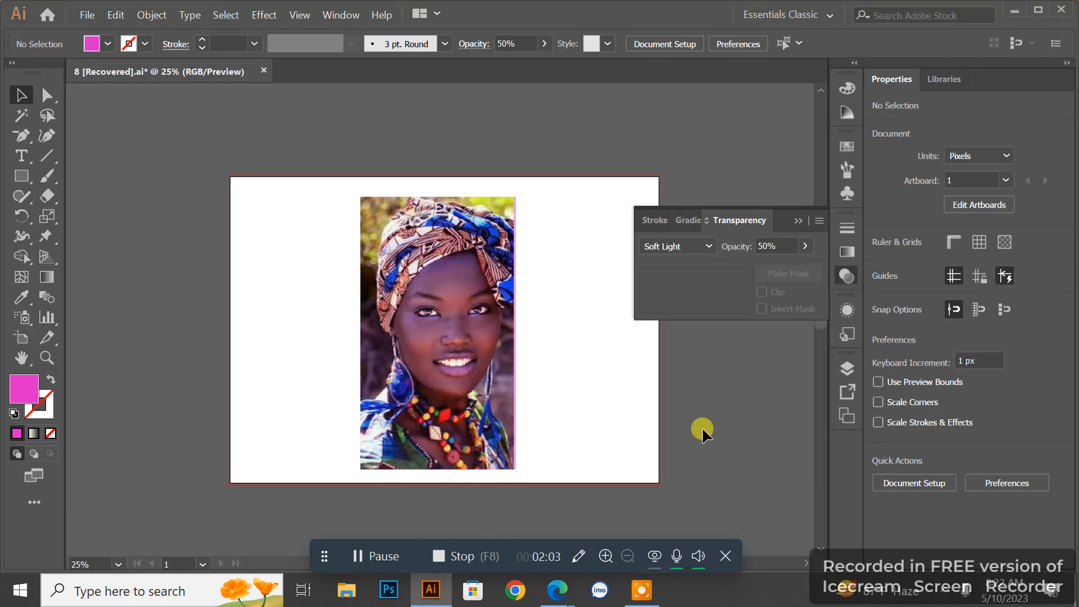
Narrow the magenta overlay so its right edge lines up with the edge of the photo
click(511, 348)
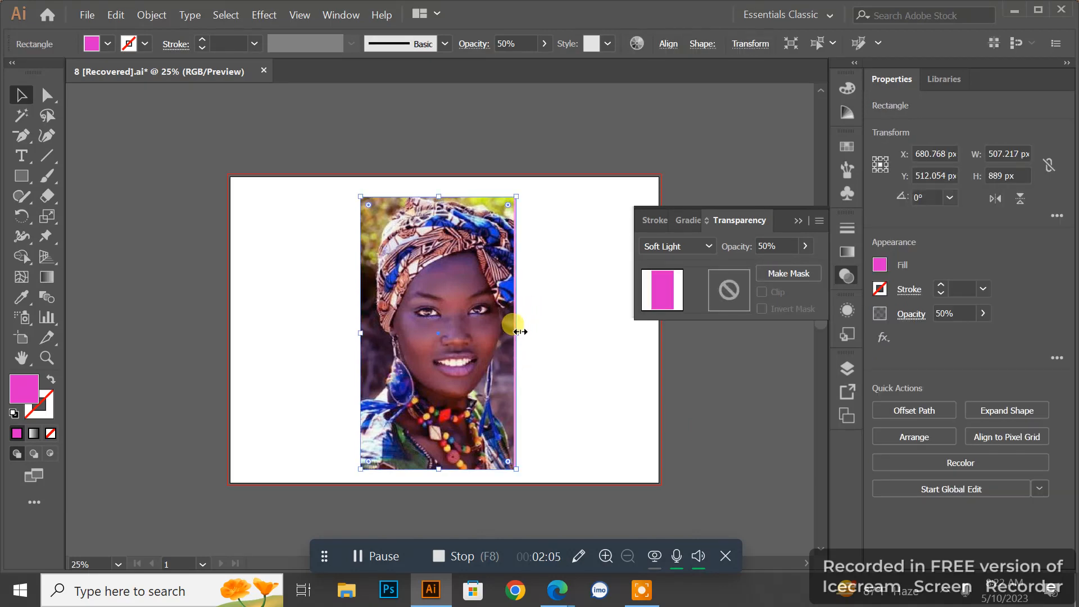
drag(515, 332, 513, 330)
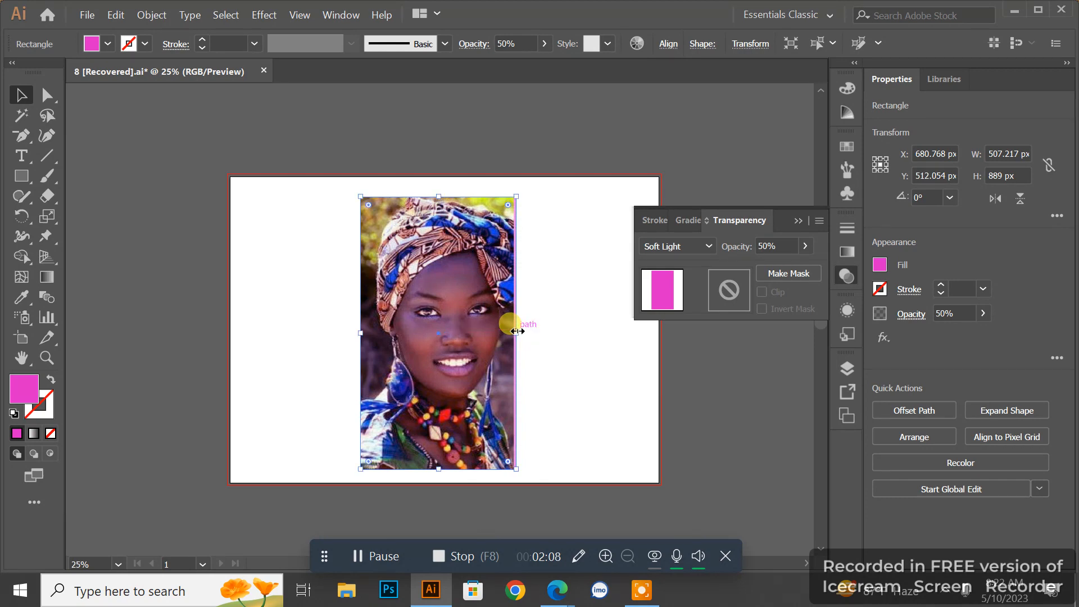
click(585, 378)
click(516, 323)
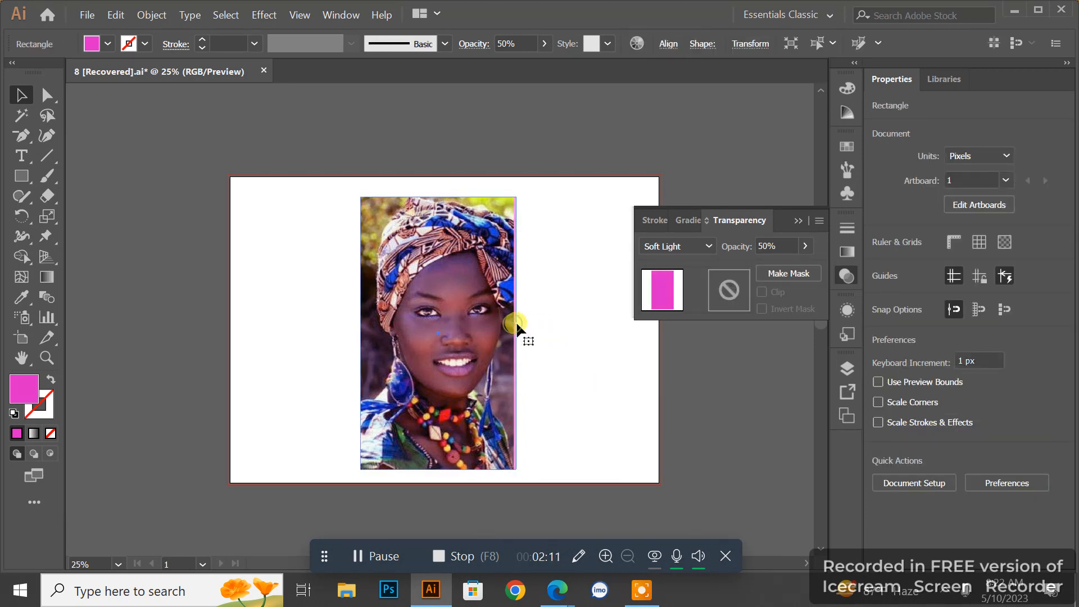
drag(516, 332, 514, 332)
click(605, 376)
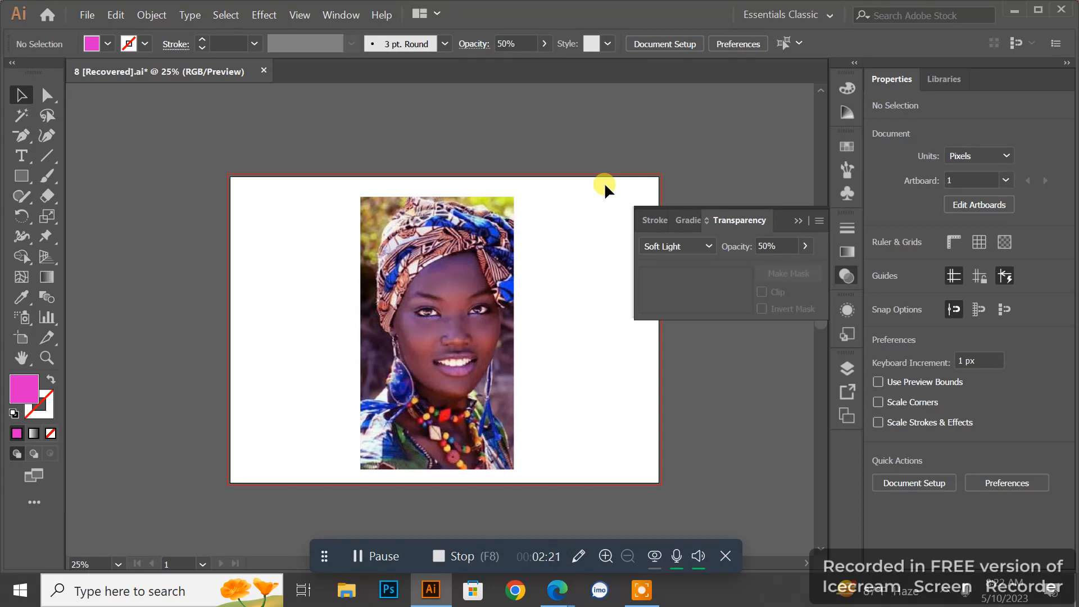
Delete the magenta overlay rectangle from the photo
click(467, 312)
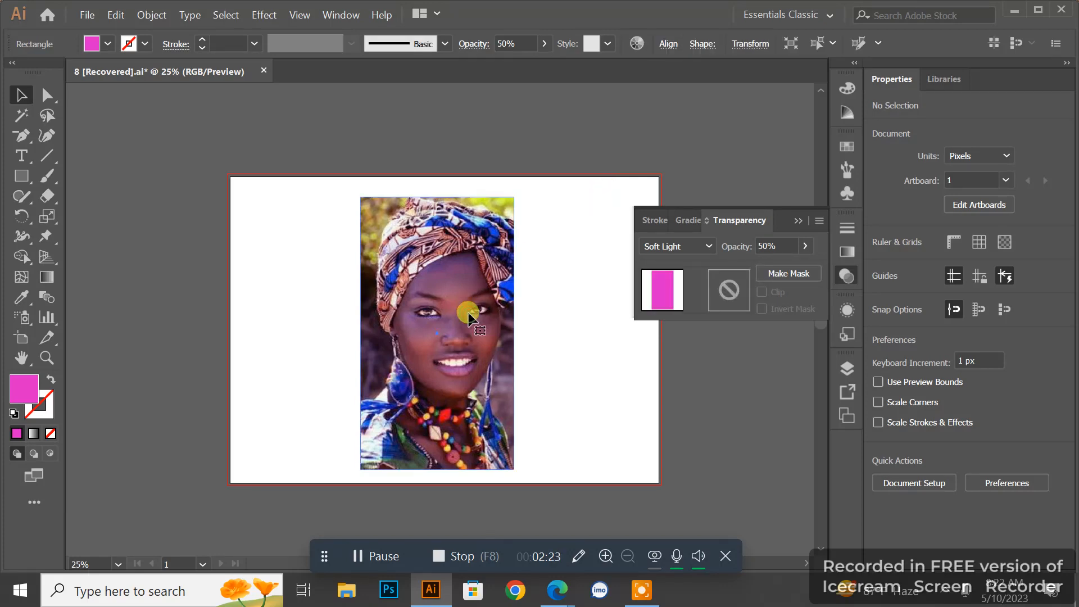
key(Delete)
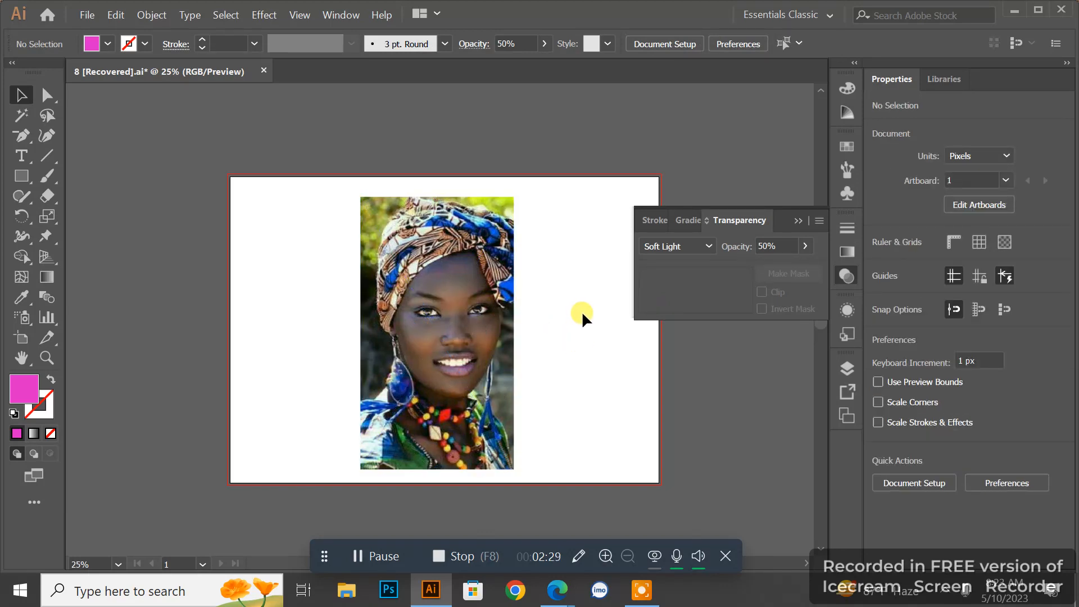
Change the fill color to a burnt orange
double_click(25, 386)
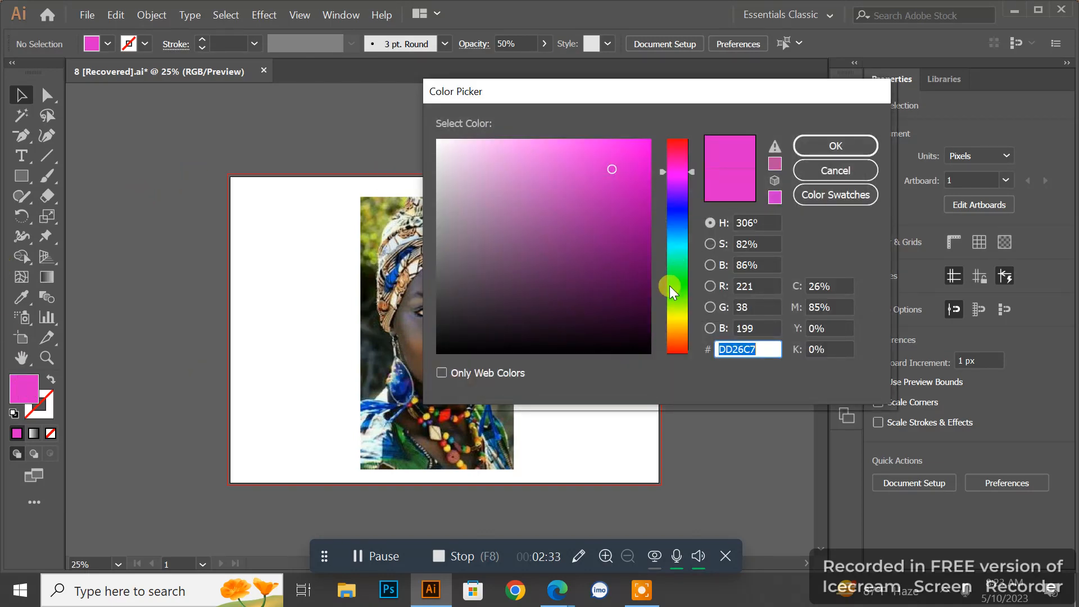
click(677, 344)
drag(612, 169, 618, 191)
click(850, 144)
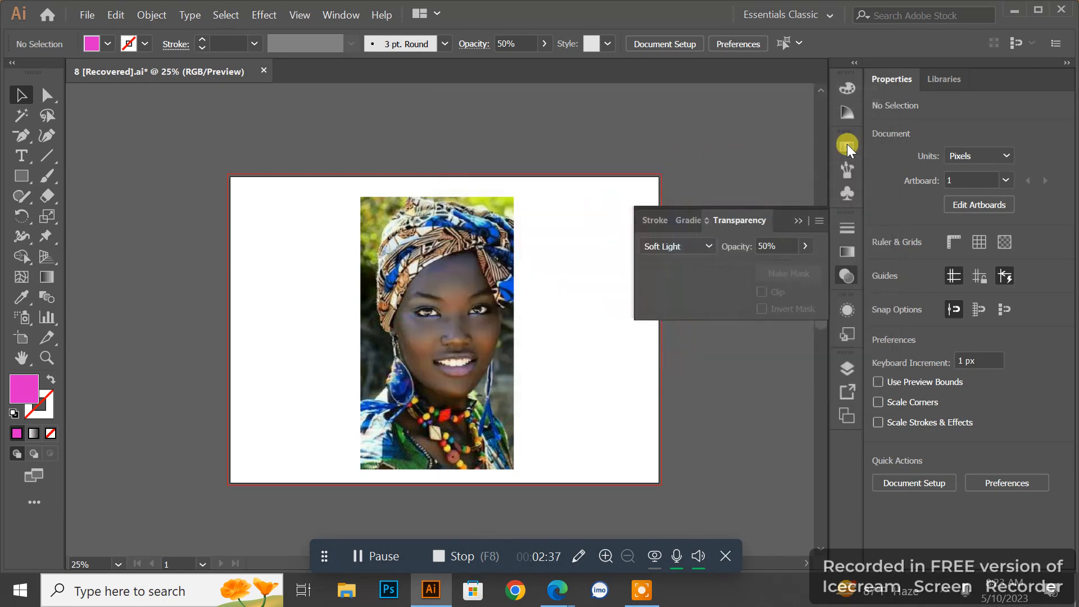
Draw an orange rectangle about 500 by 899 px covering the portrait photo
click(19, 174)
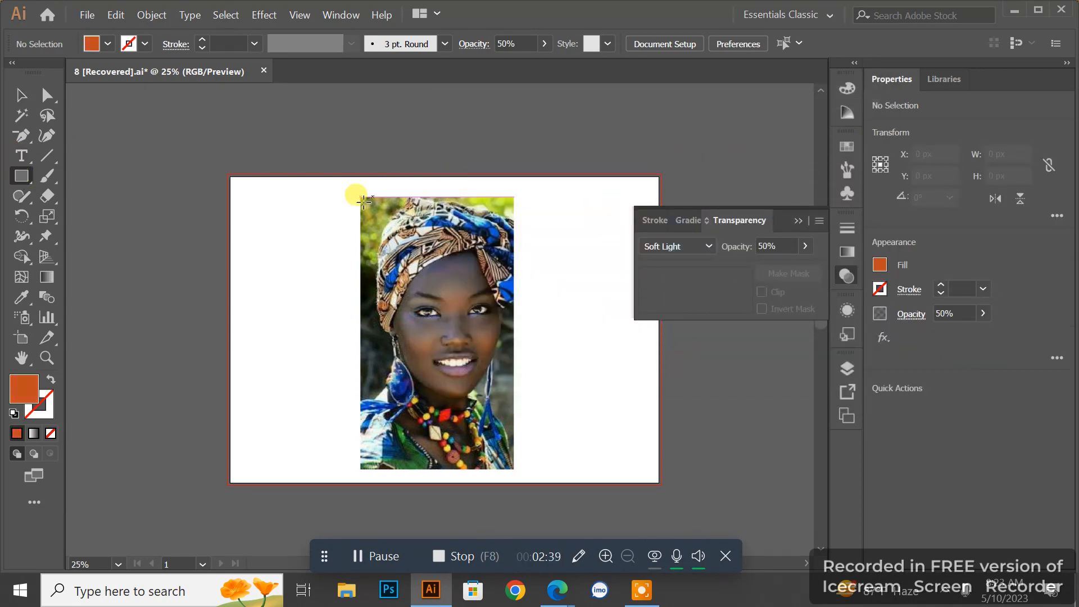
drag(360, 194, 512, 466)
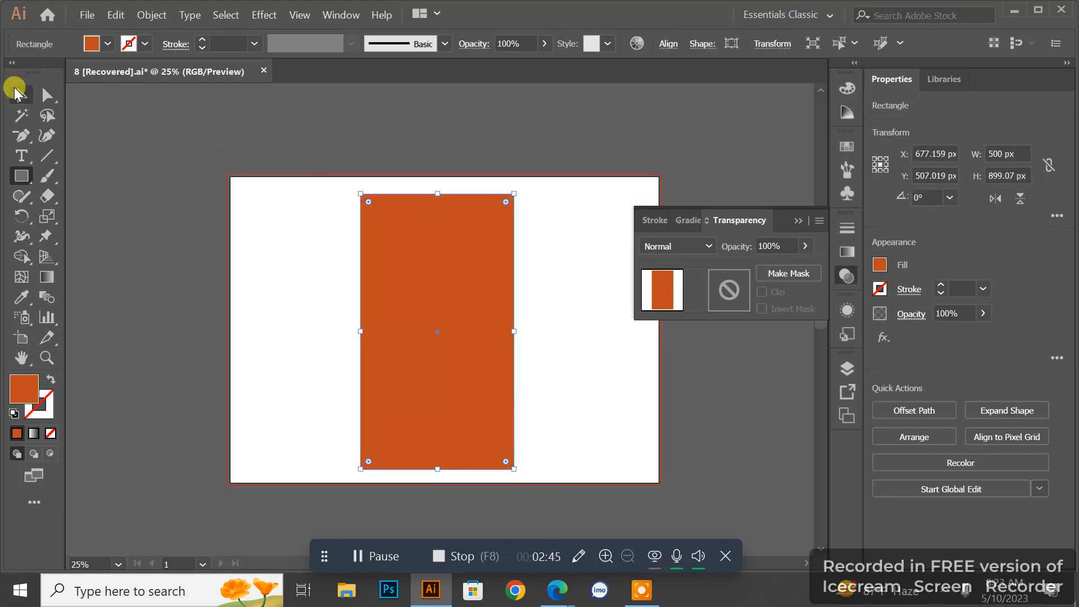
click(17, 92)
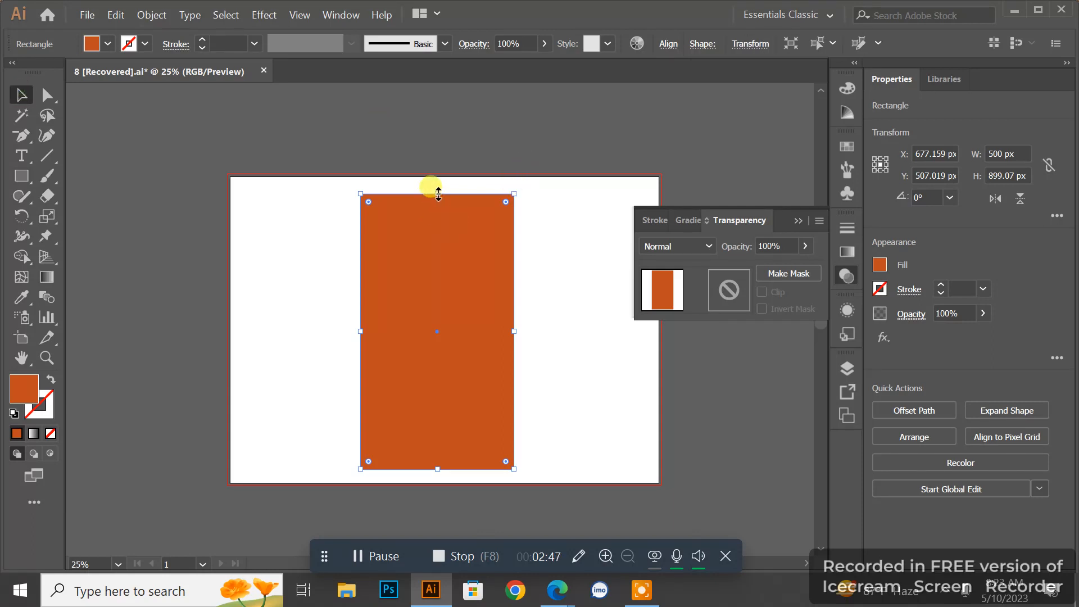
drag(439, 193, 428, 186)
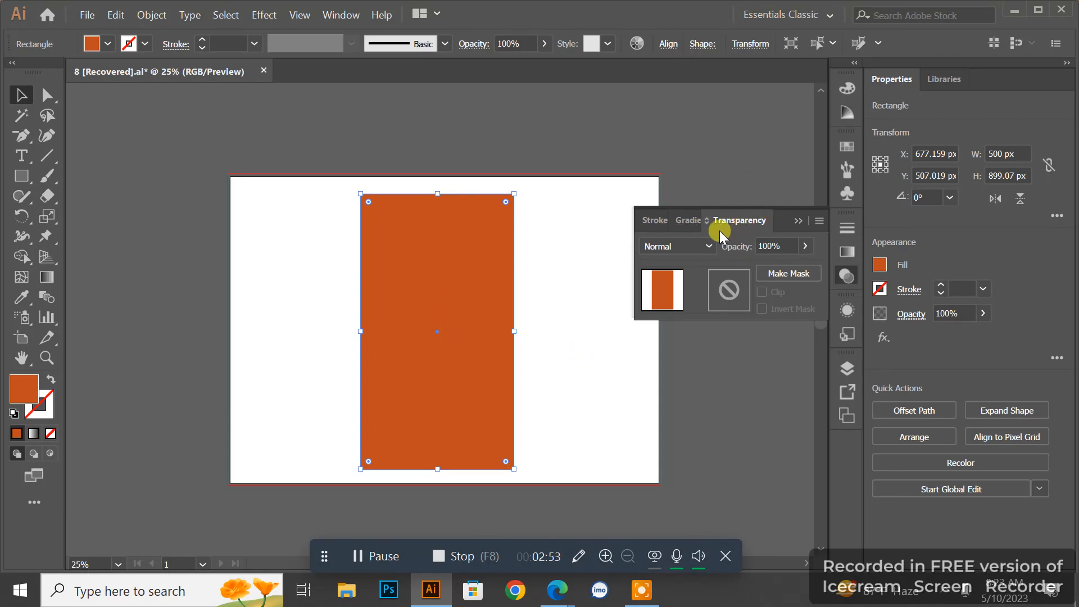
Set the orange rectangle's blending mode to Soft Light and deselect it
click(686, 245)
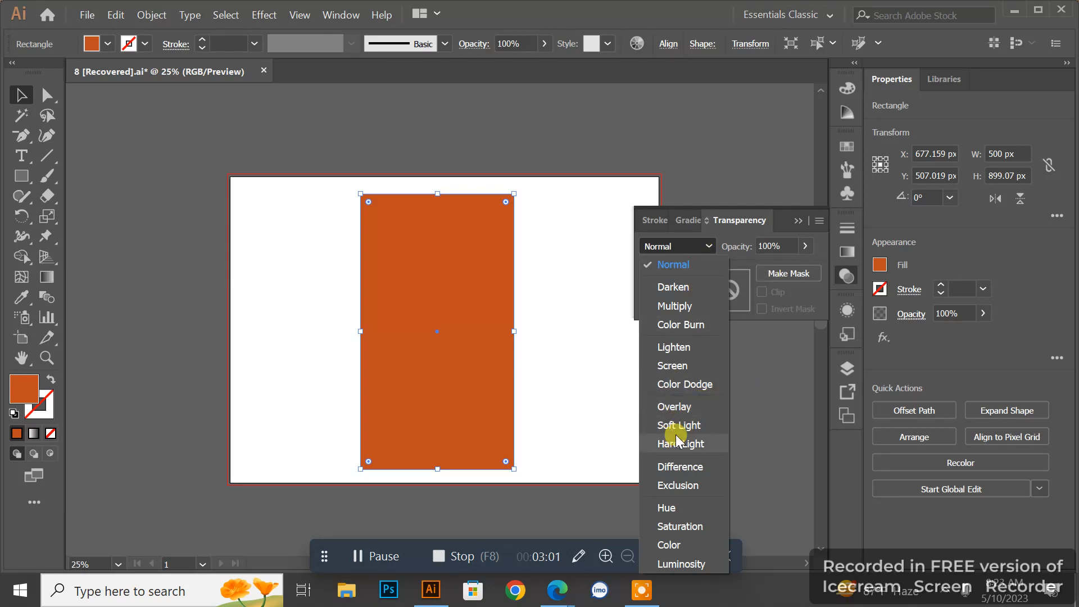
key(Escape)
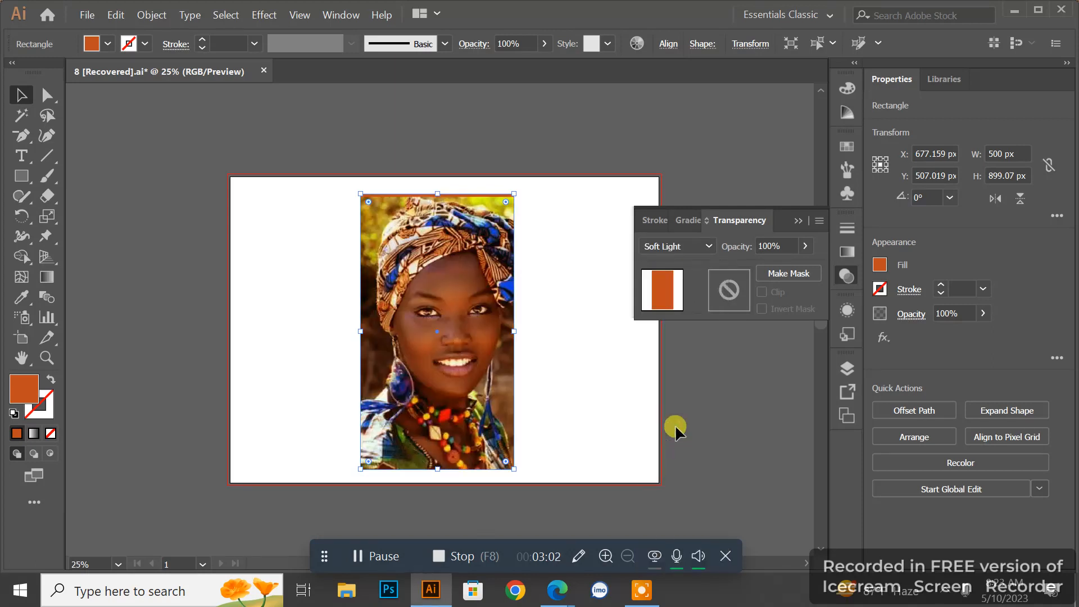
click(629, 399)
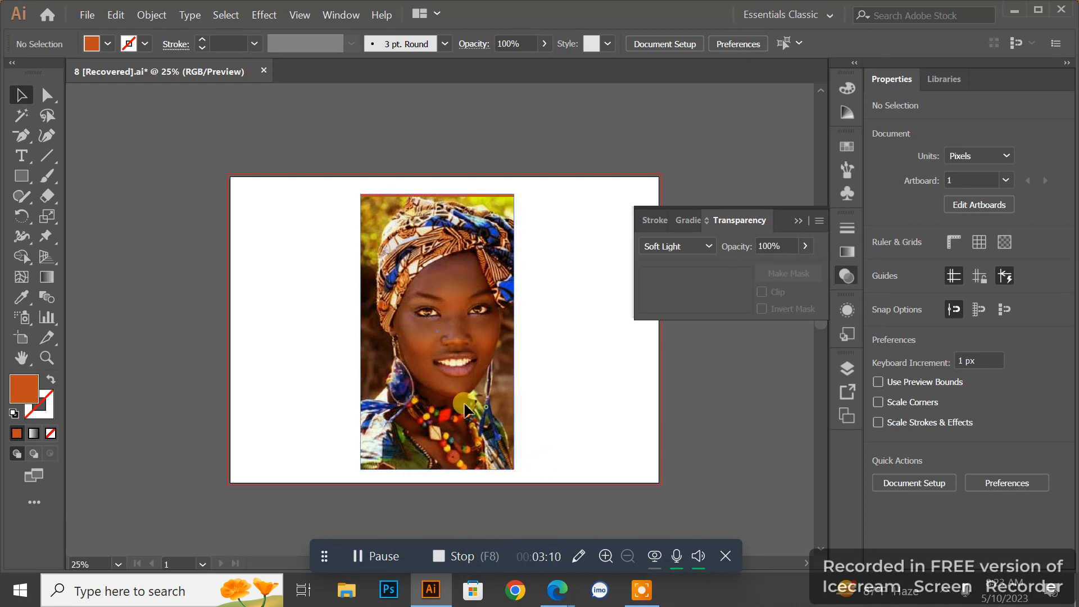
Move the orange overlay partly off the photo to compare the tint, and undo the move
drag(483, 412, 370, 393)
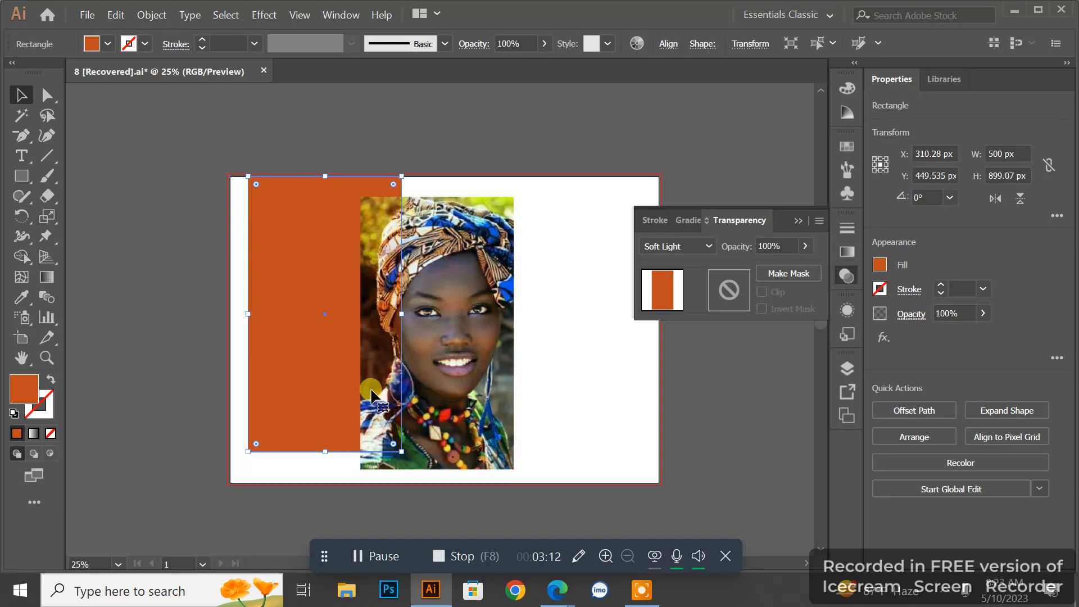
key(ctrl+z)
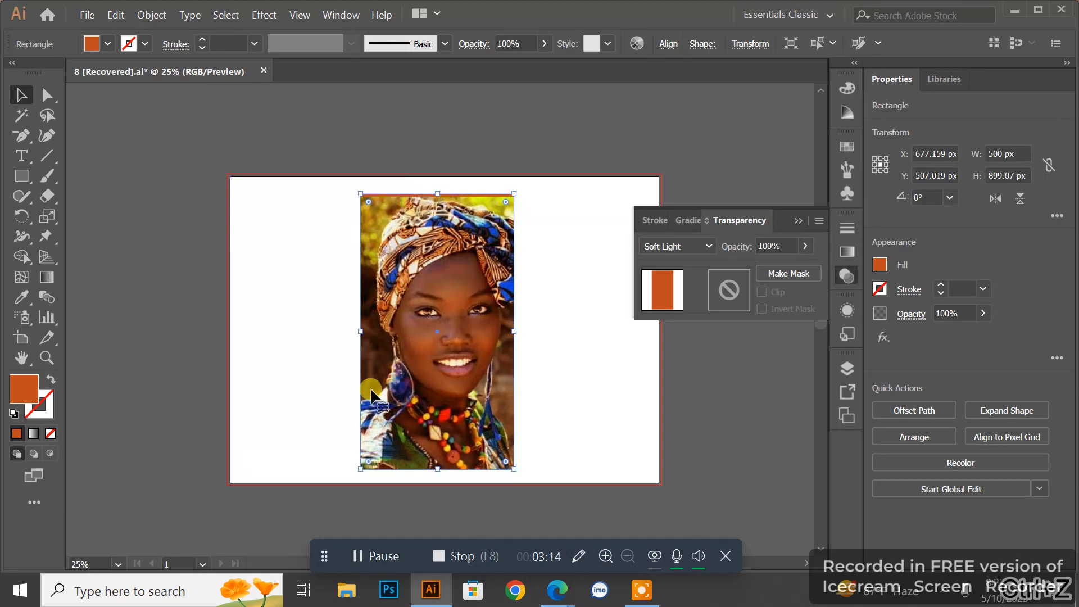
click(568, 394)
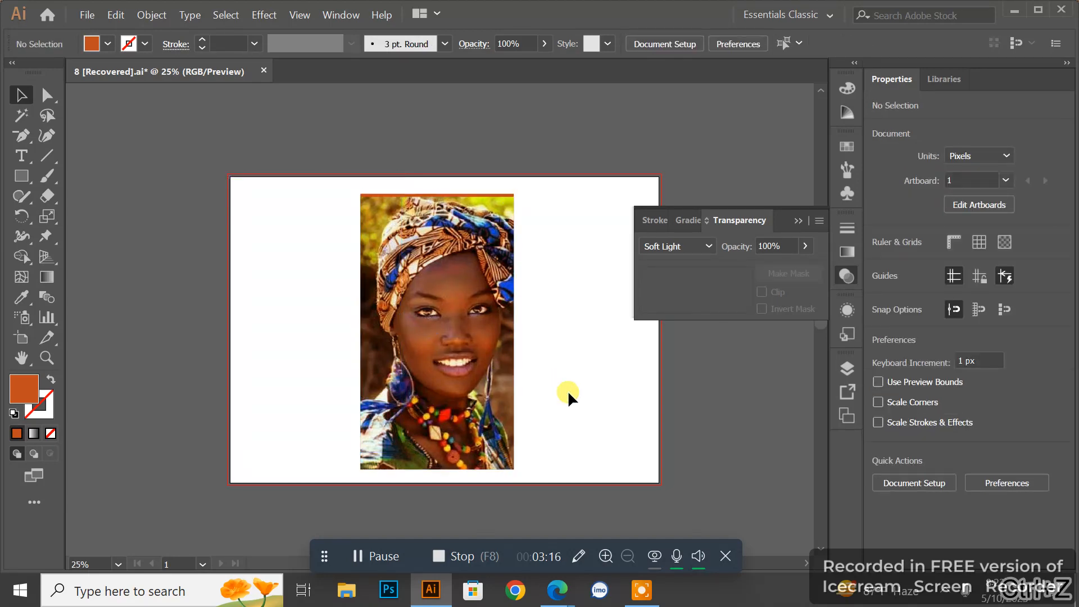
Select the orange Soft Light overlay and delete it from the portrait photo
click(433, 194)
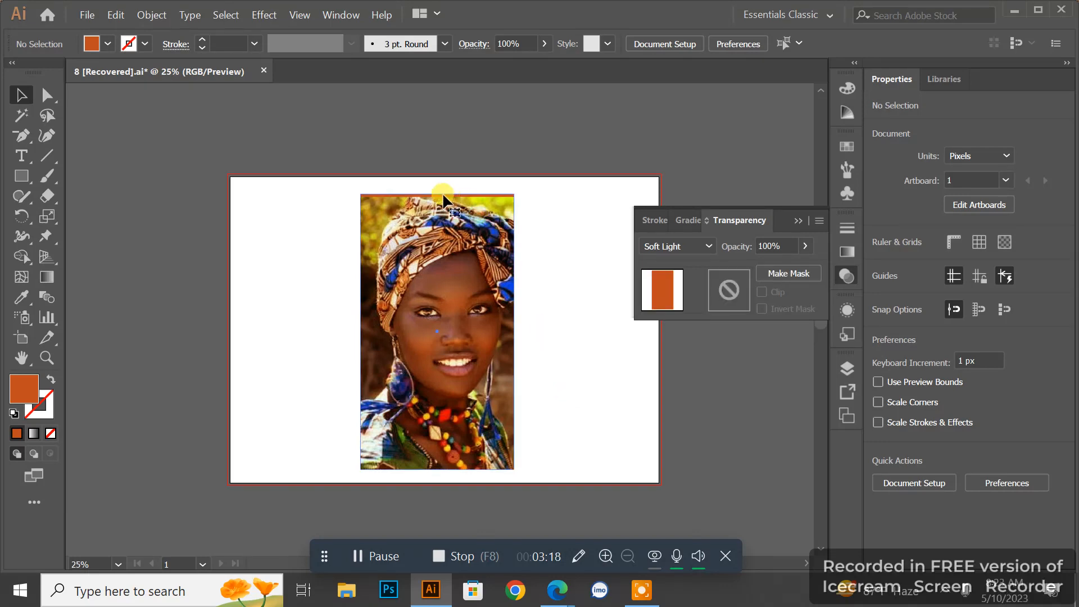
drag(432, 194, 438, 190)
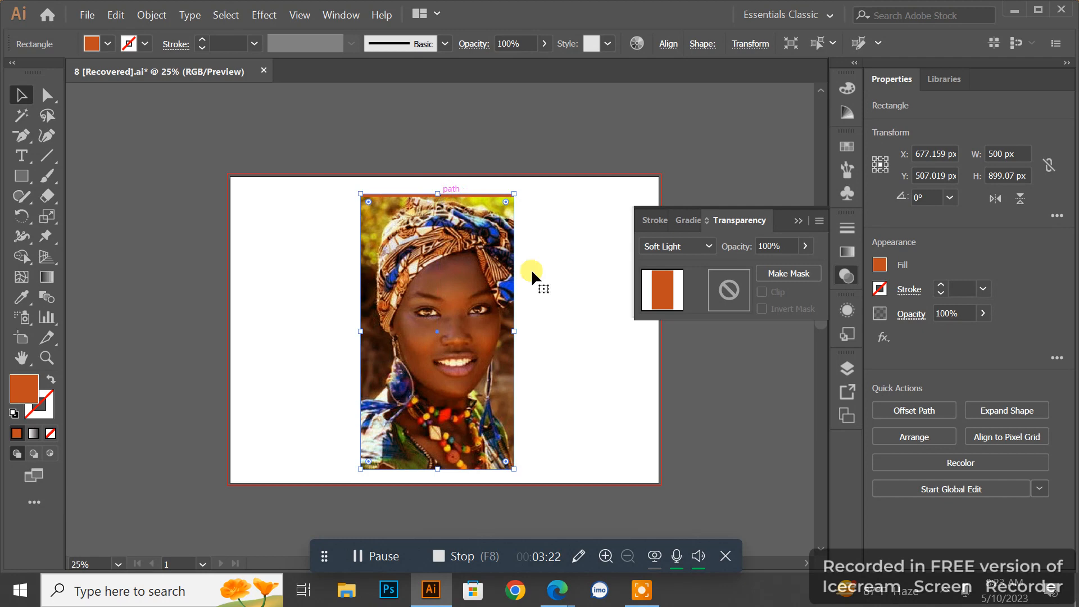
click(571, 329)
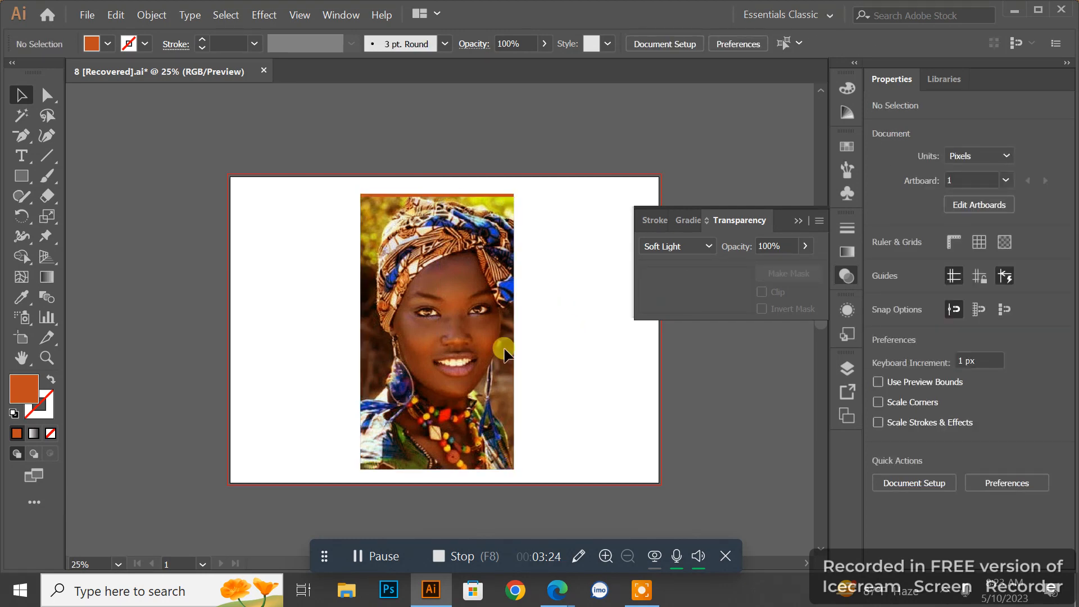
click(474, 349)
key(Delete)
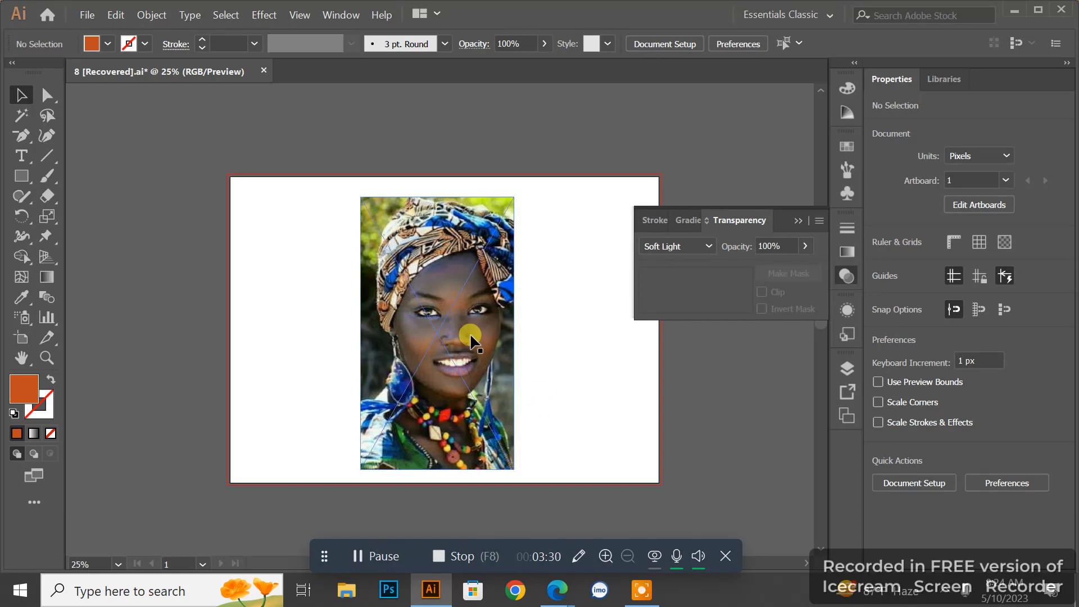
Select the portrait photo and check its width and height in the transform settings
click(436, 296)
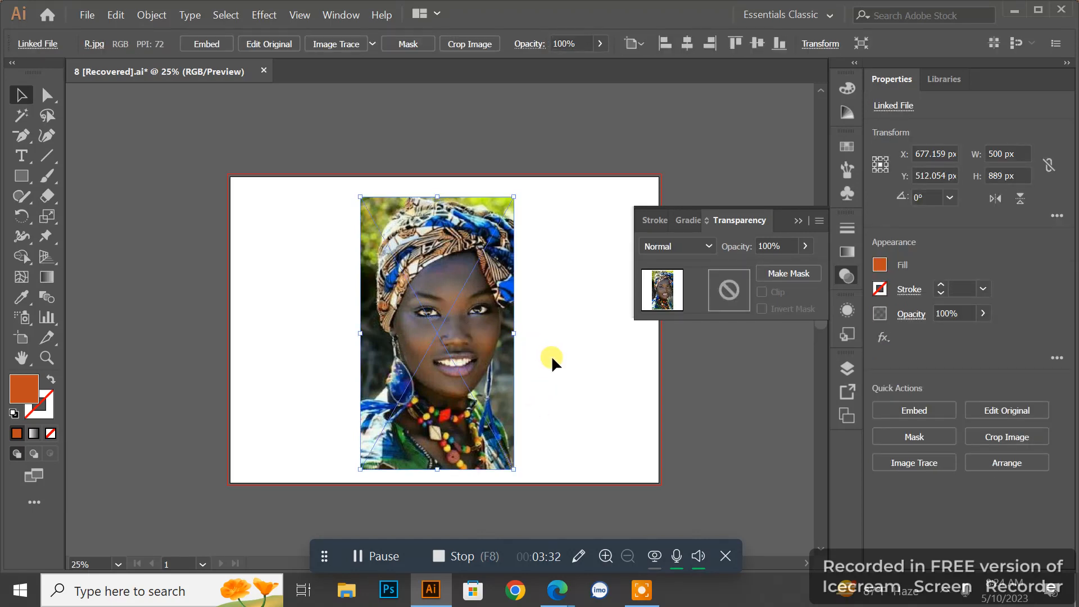
click(820, 44)
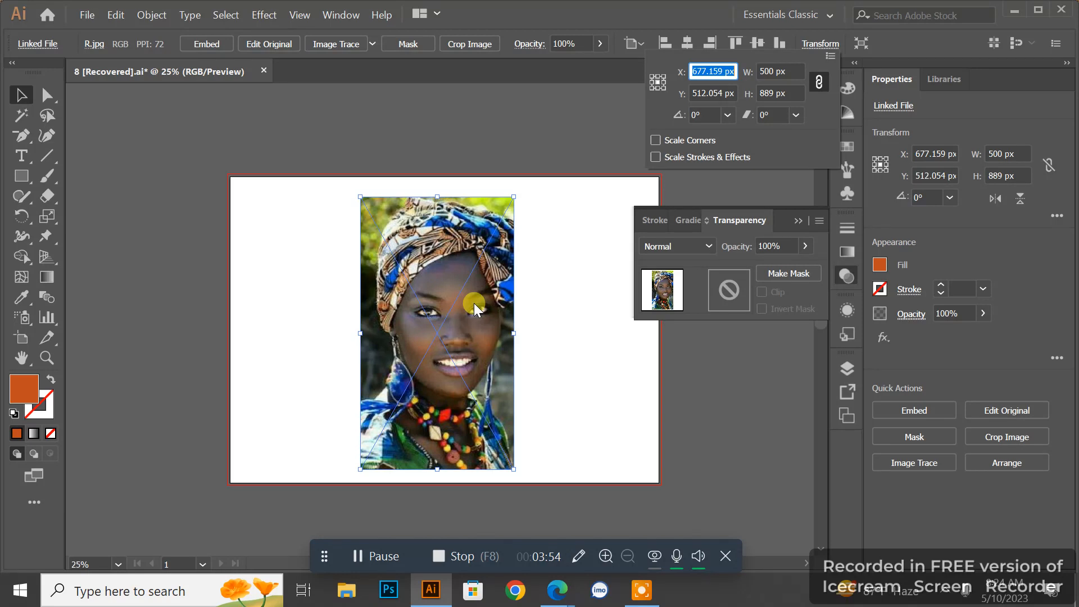
click(245, 284)
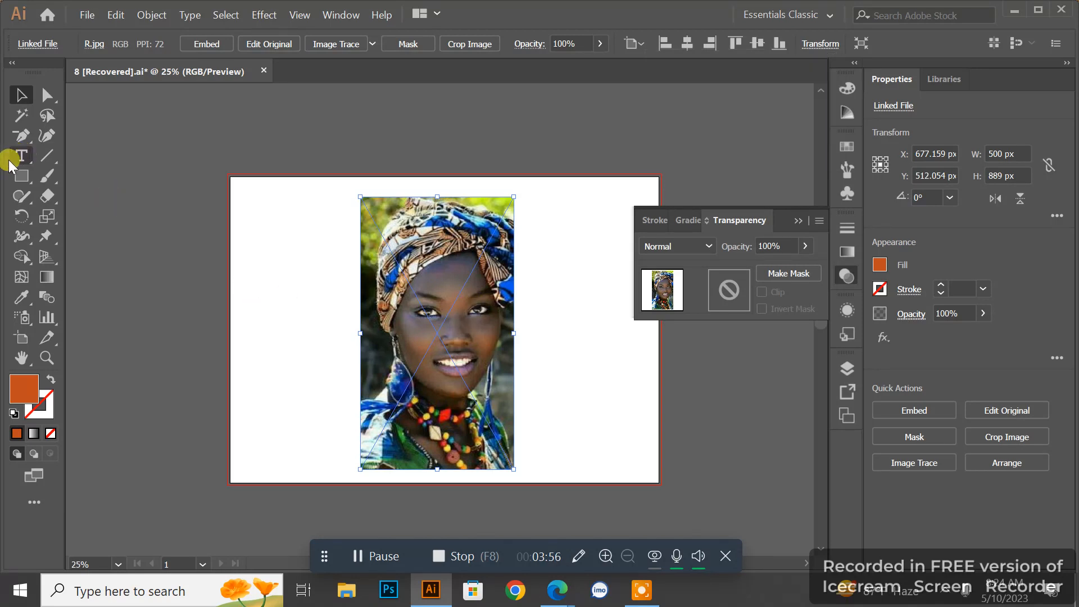
Create an orange rectangle with exact dimensions of 500 px wide by 899.0701 px high
click(20, 175)
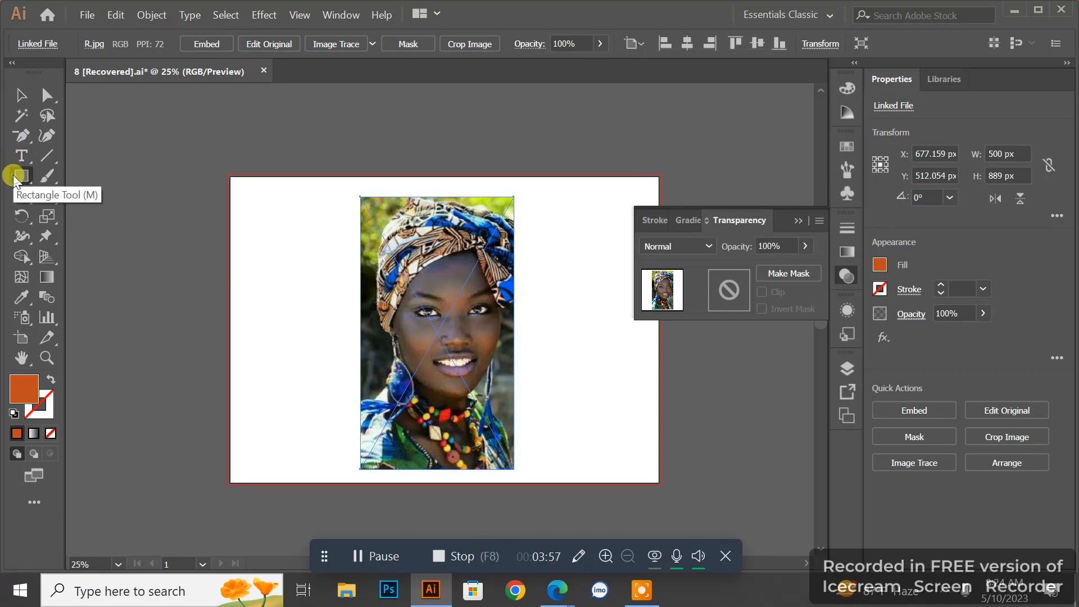
click(269, 316)
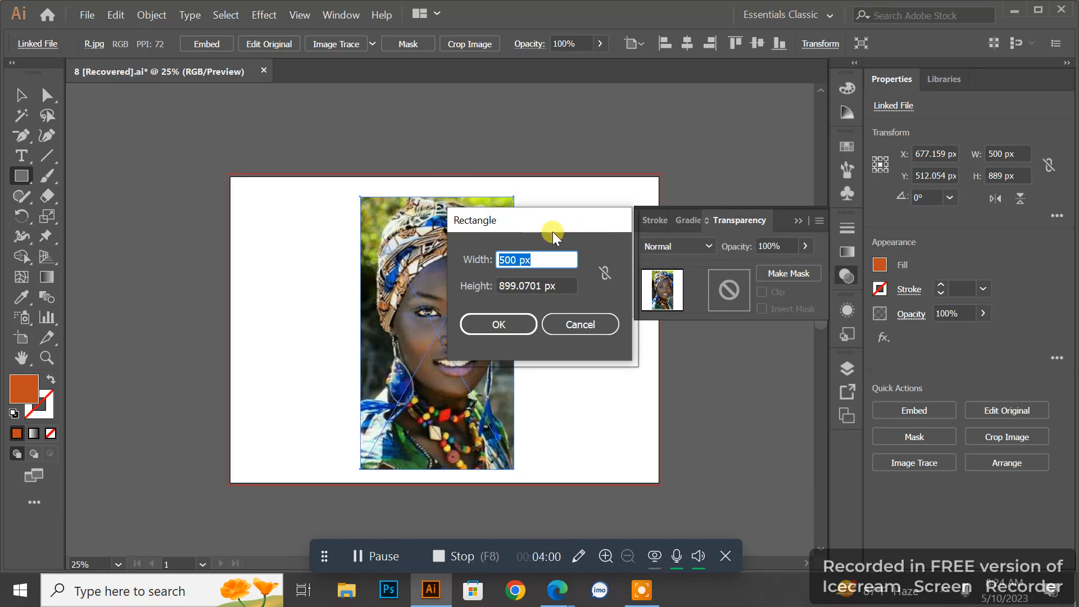
click(502, 319)
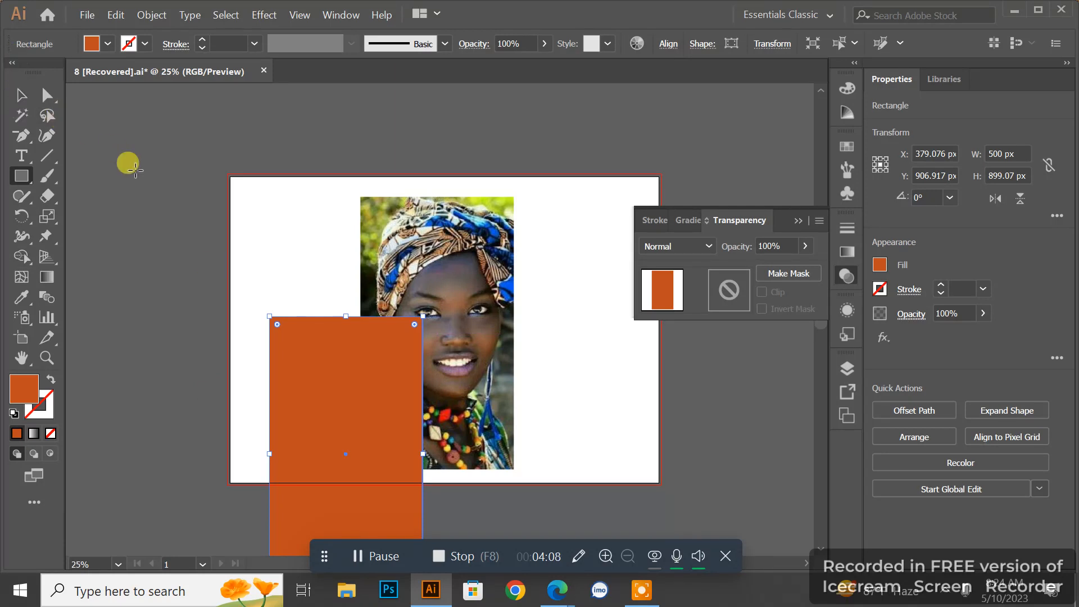
Stack the rectangle and photo by distributing their horizontal centers and vertical tops, and move both together fully onto the artboard
click(22, 94)
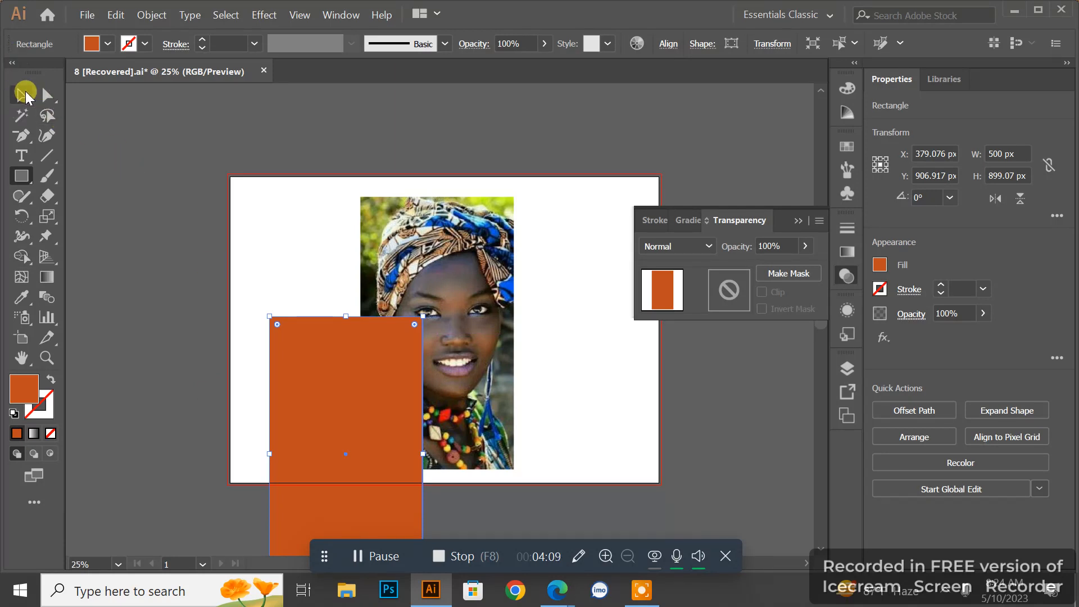
click(229, 228)
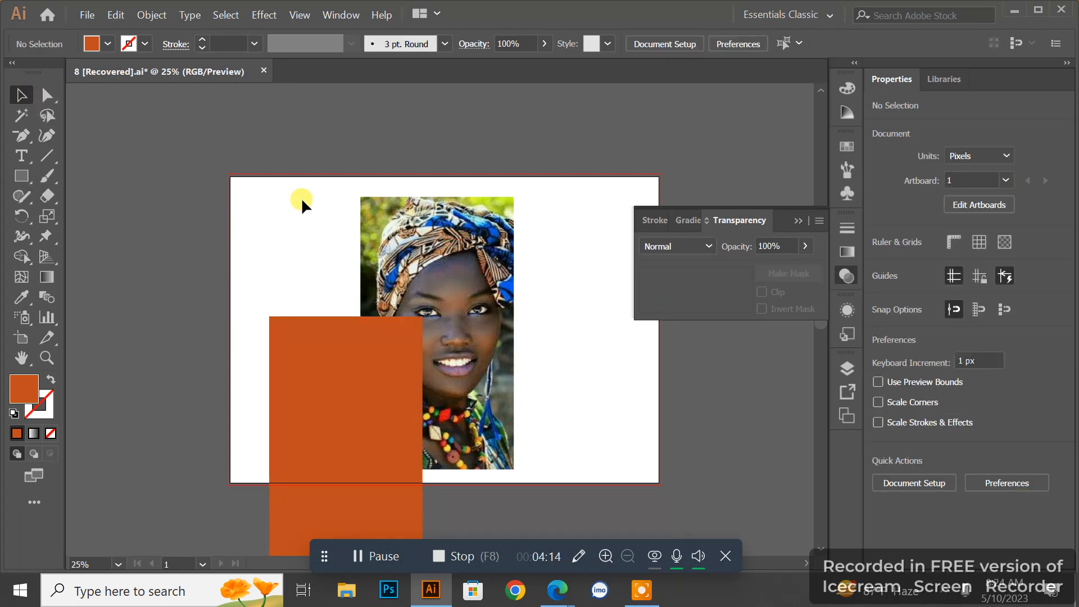
drag(301, 197, 393, 374)
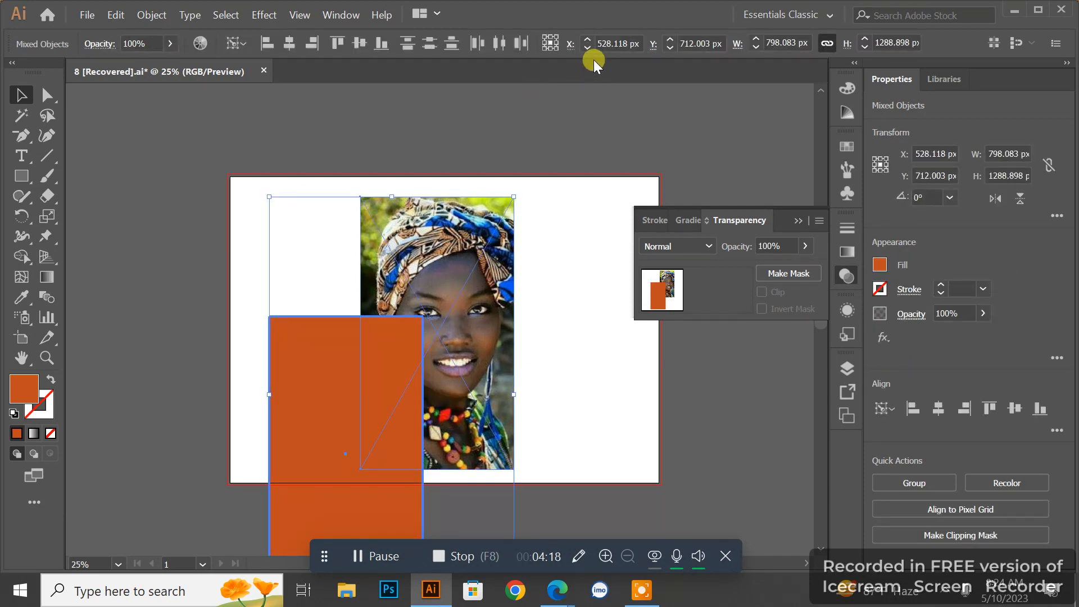
click(494, 39)
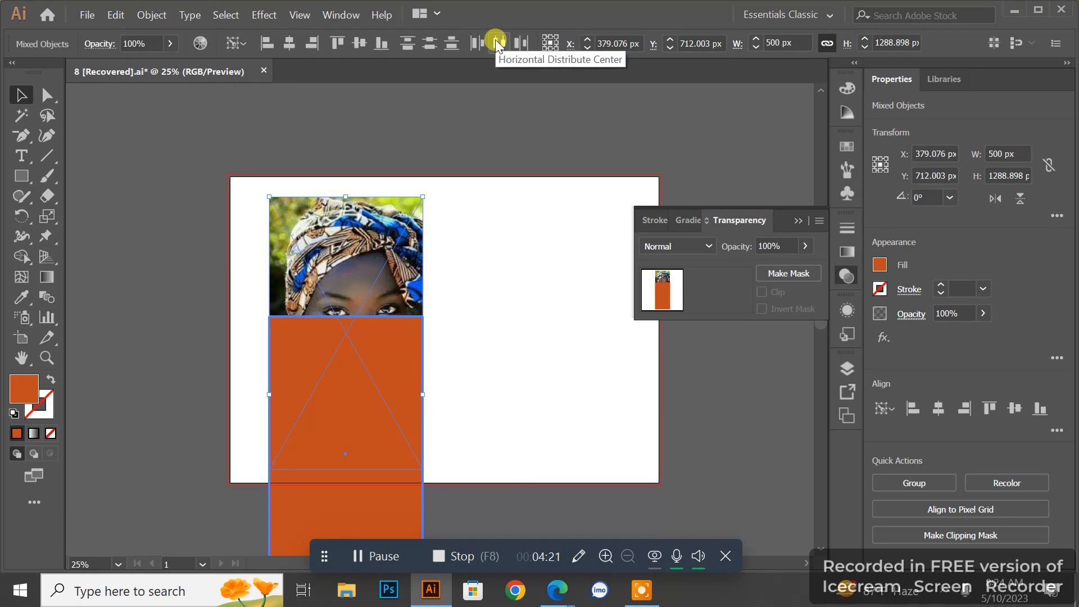
click(408, 43)
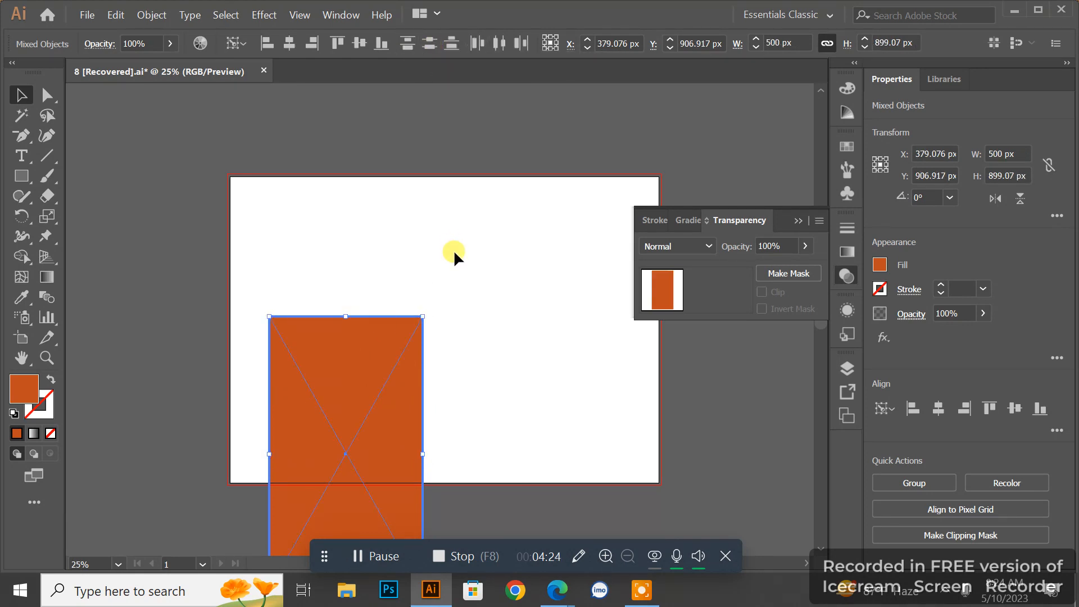
drag(343, 376, 411, 252)
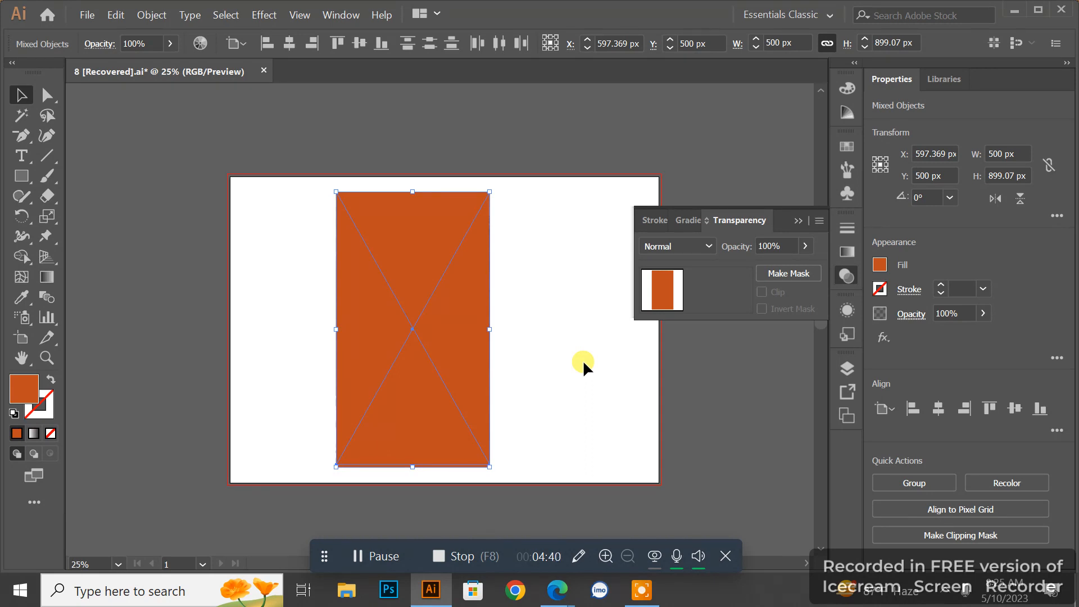
Set the blending mode of the selected rectangle and photo to Soft Light
click(384, 325)
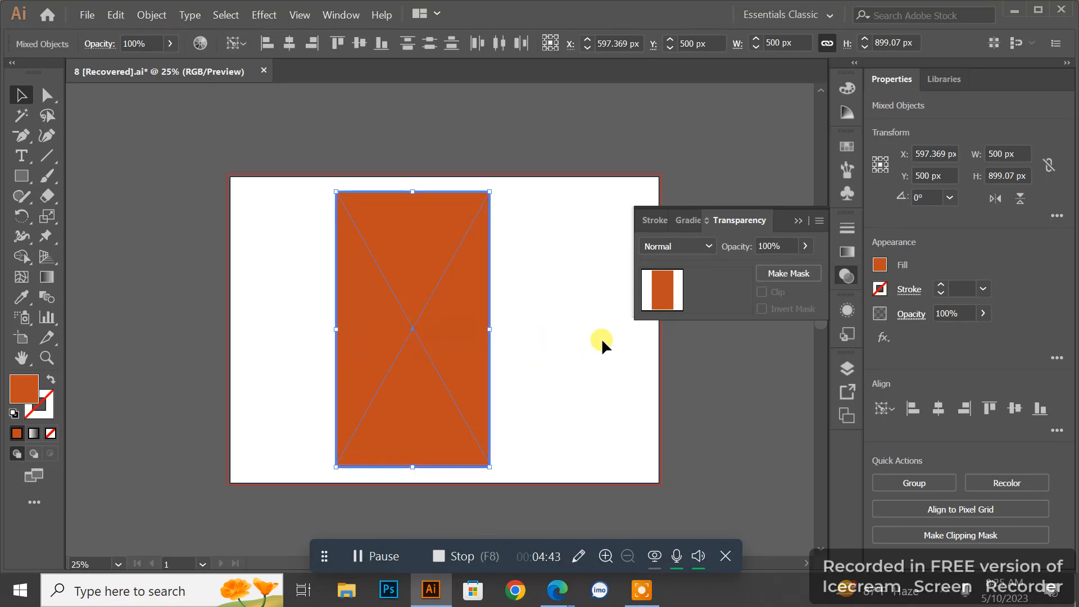
click(707, 245)
key(Escape)
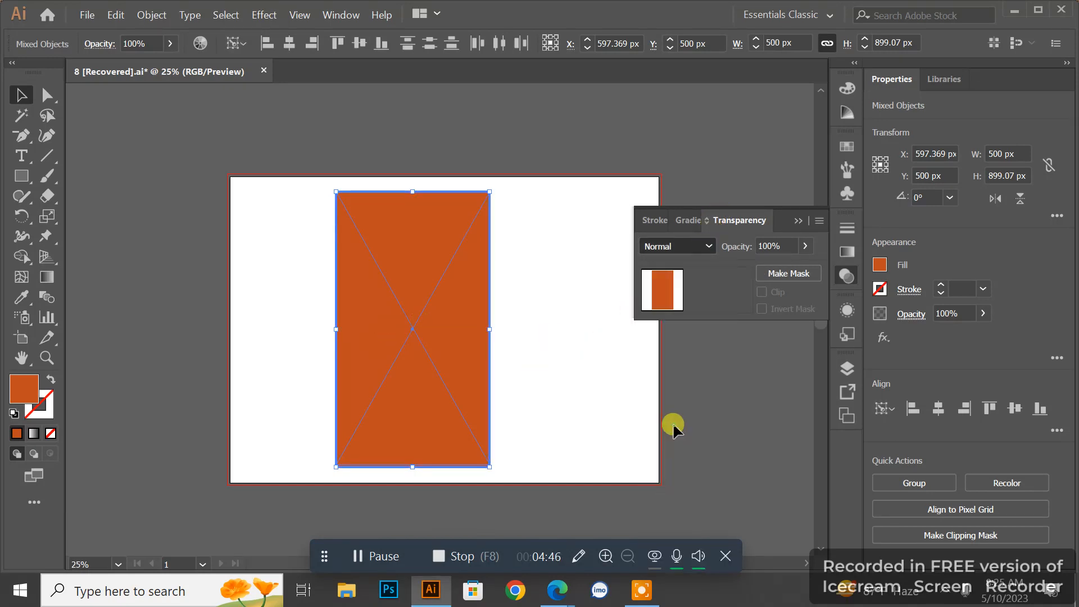
Lower the opacity of the selected rectangle and photo to 88% and deselect them
click(793, 245)
key(Down)
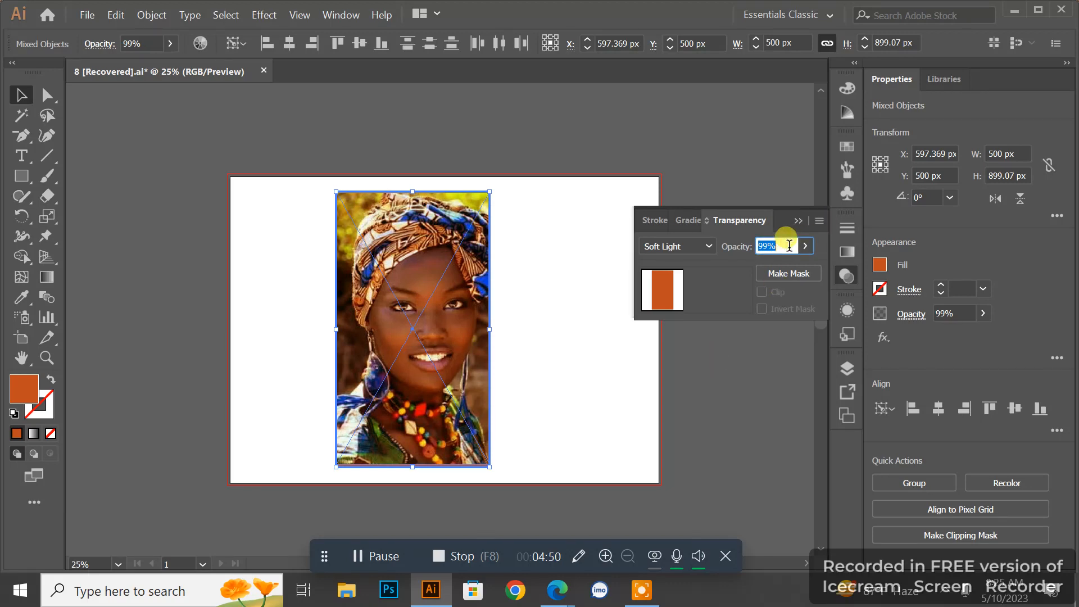
key(Down)
key(Down)
key(Down)
key(Down)
key(Down)
key(Down)
key(Down)
key(Down)
key(Down)
key(Down)
key(Down)
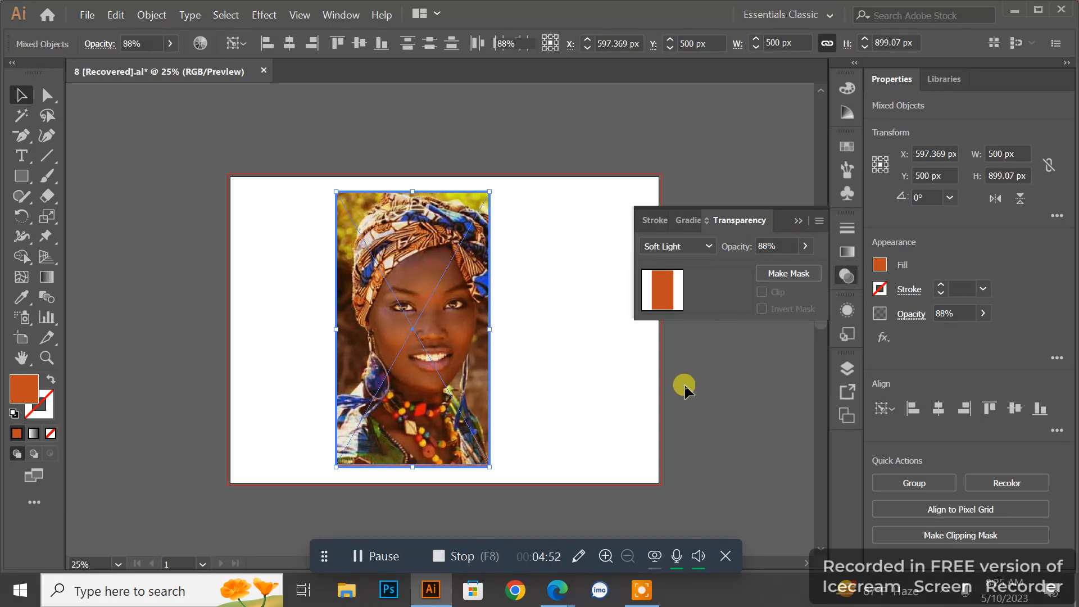
click(684, 386)
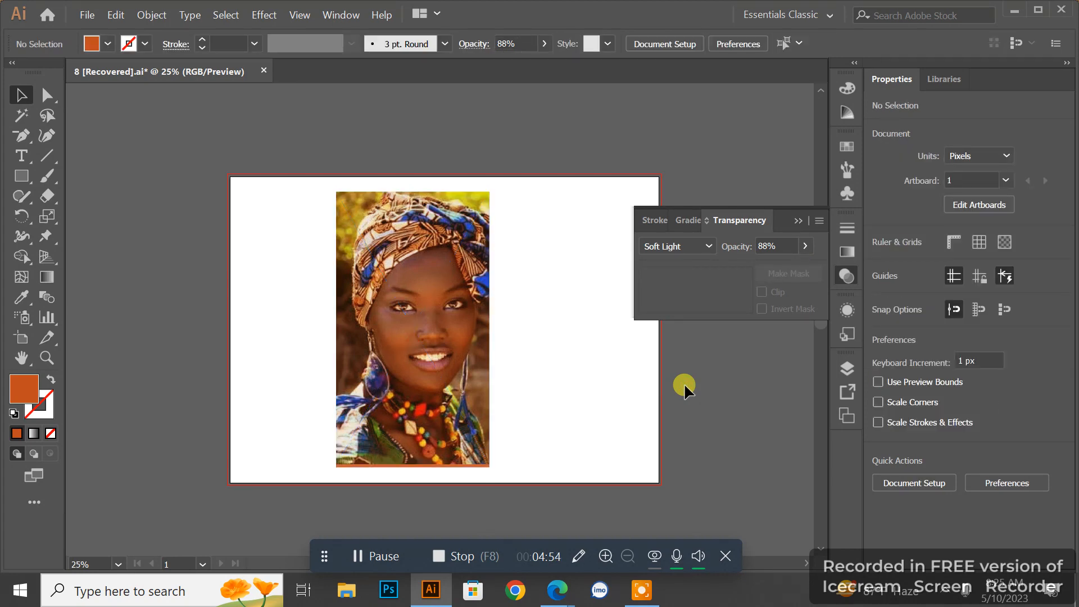